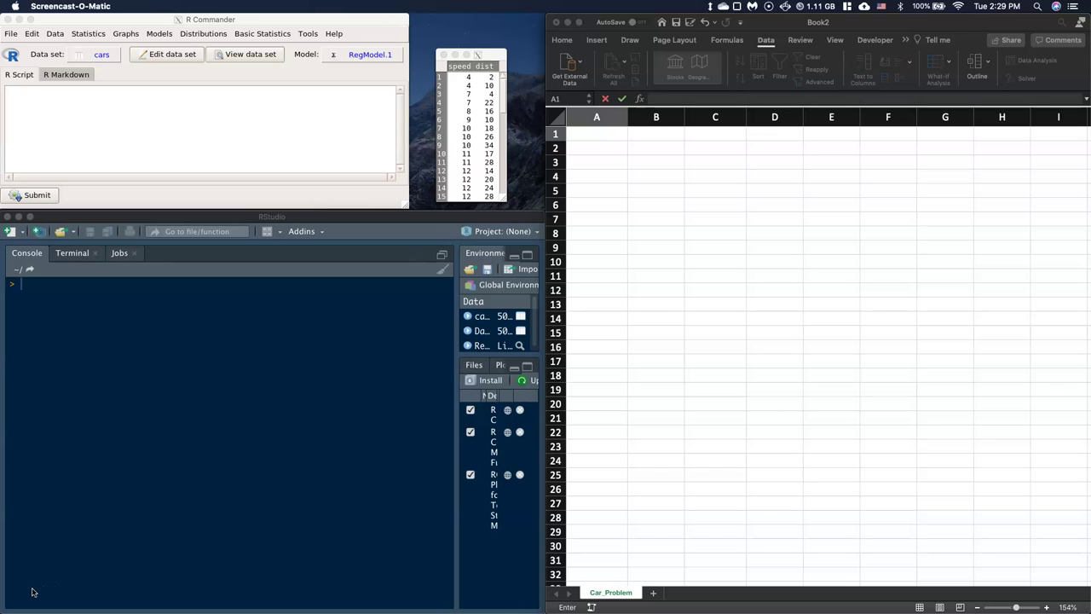
Reload the cars data set from the datasets package, overwriting the existing cars data.
left_click(53, 34)
left_click(54, 34)
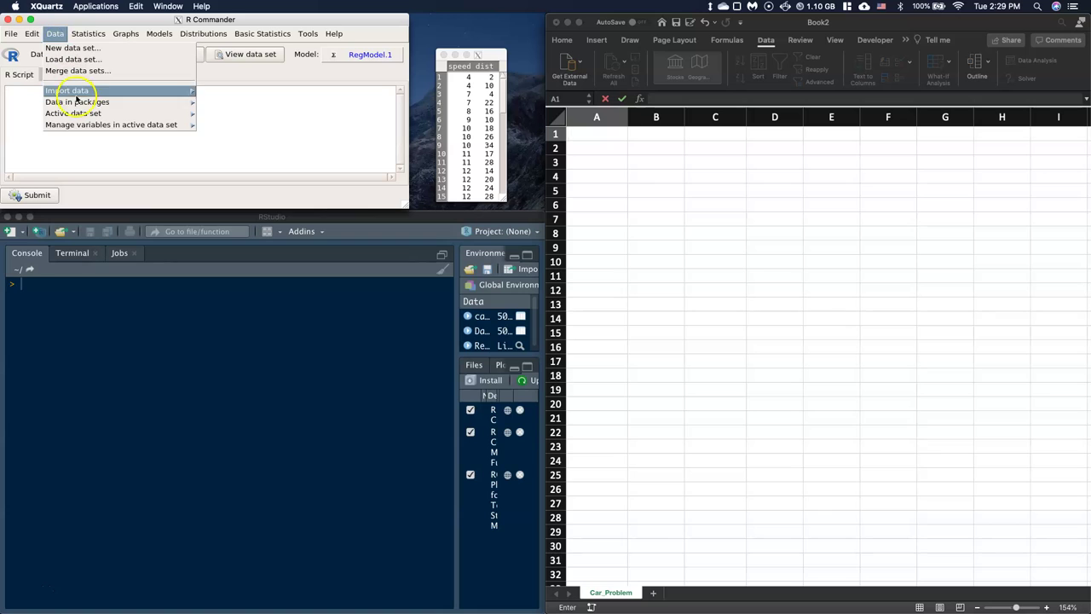
mouse_move(77, 102)
left_click(253, 113)
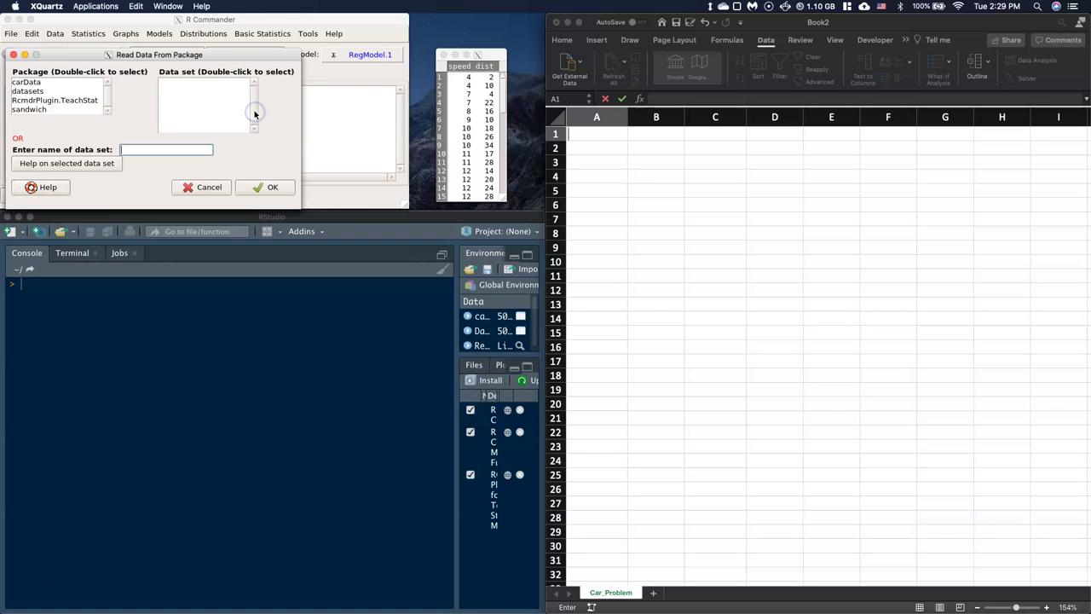
left_click(37, 90)
double_click(37, 91)
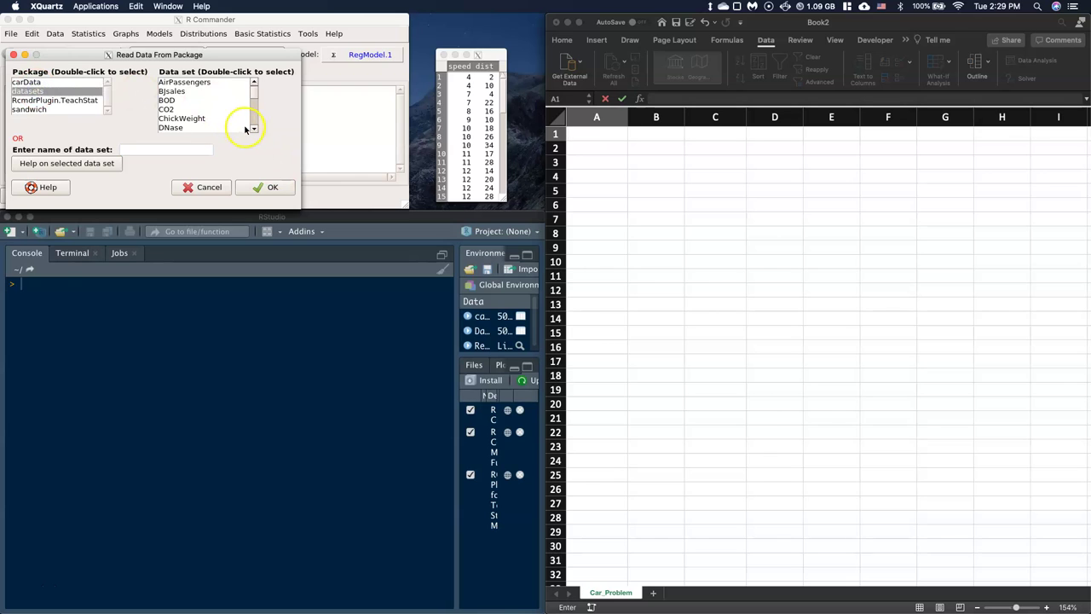
scroll(250, 129, "down", 7)
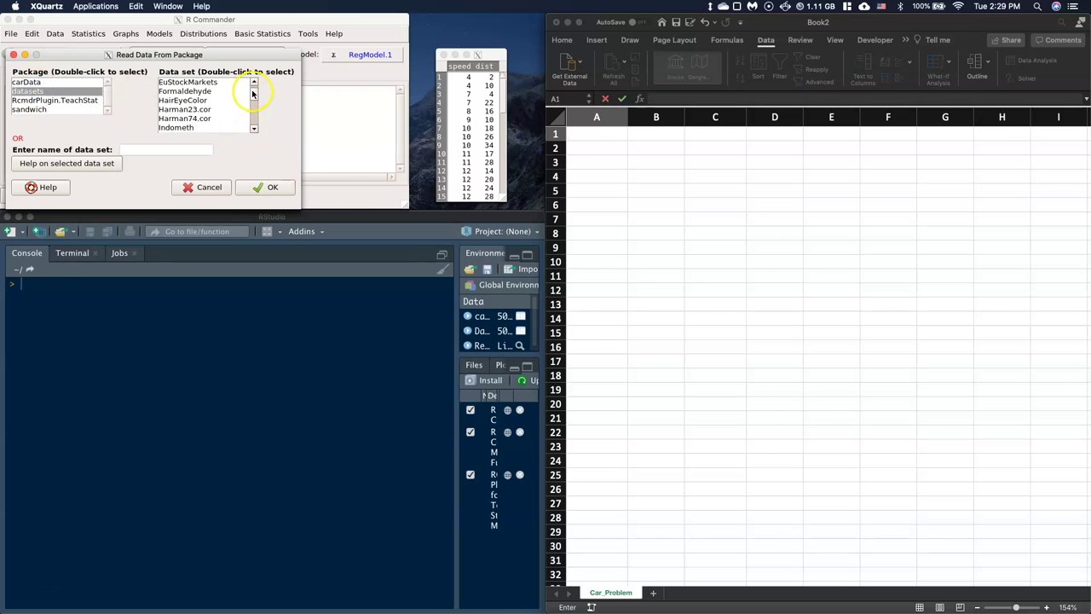
left_click_drag(253, 93, 253, 110)
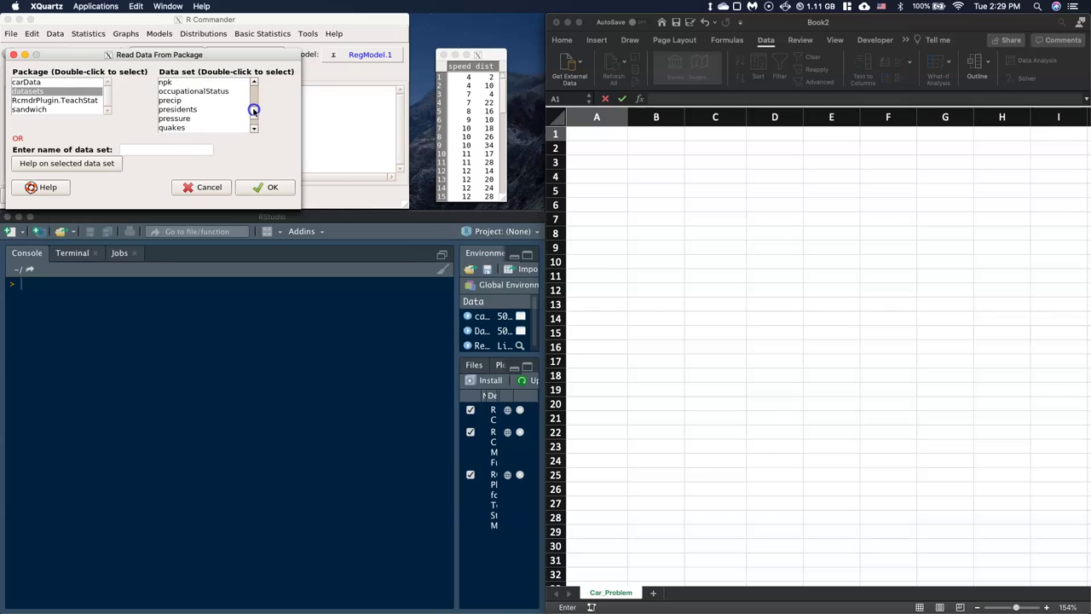
scroll(214, 98, "up", 10)
left_click(171, 119)
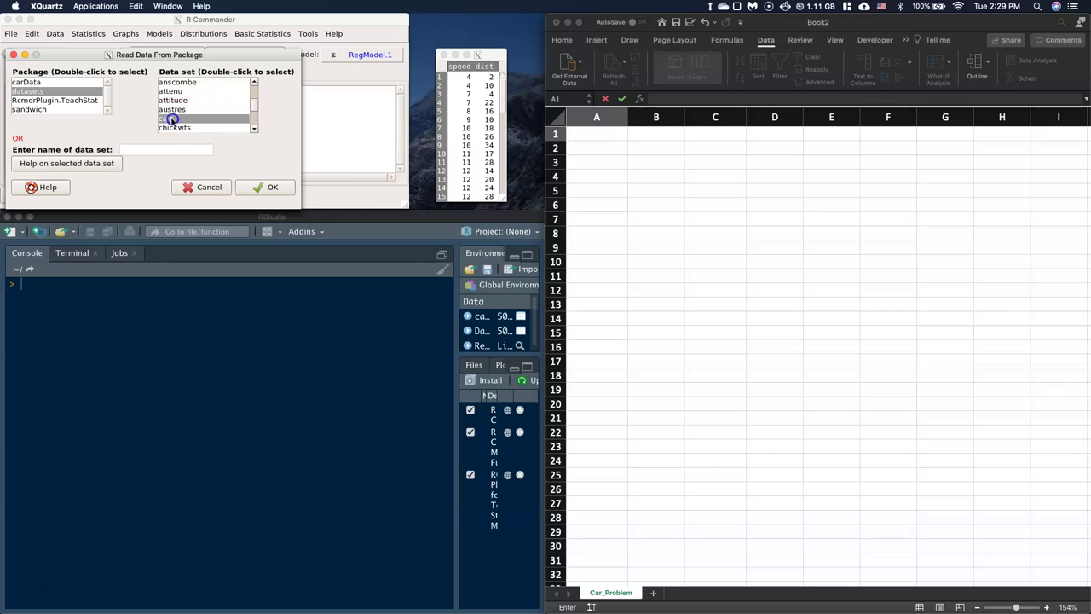
left_click(271, 188)
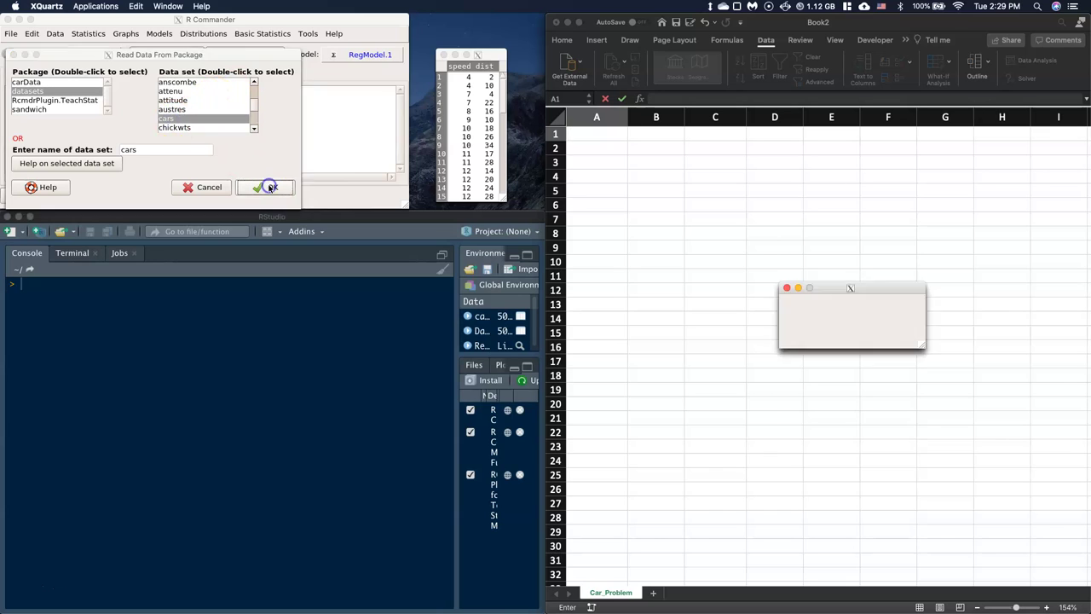
left_click(833, 338)
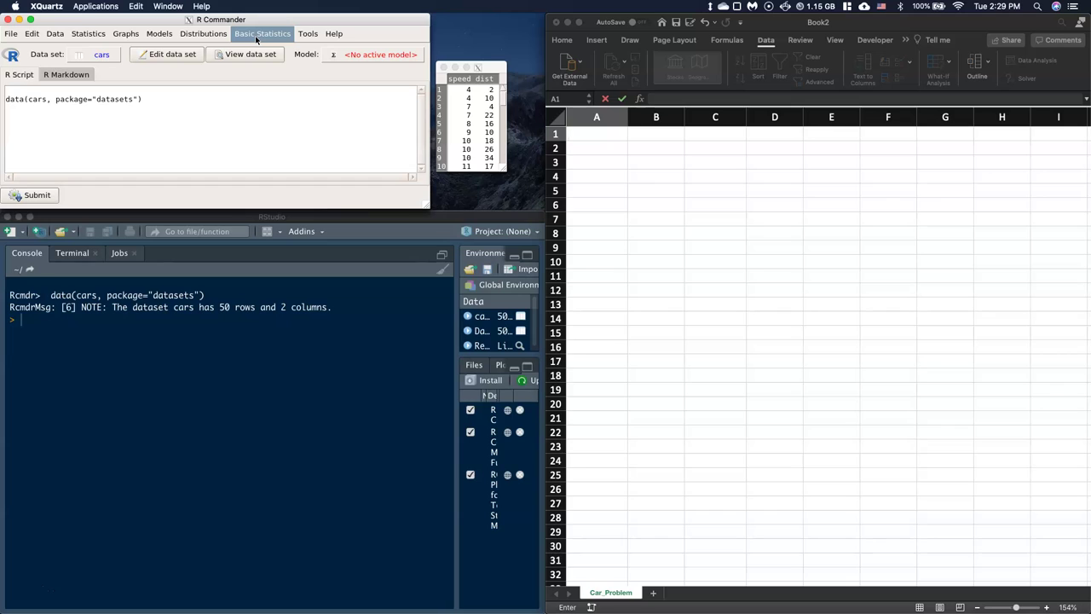
Print the descriptive summary of the whole cars data set.
left_click(256, 39)
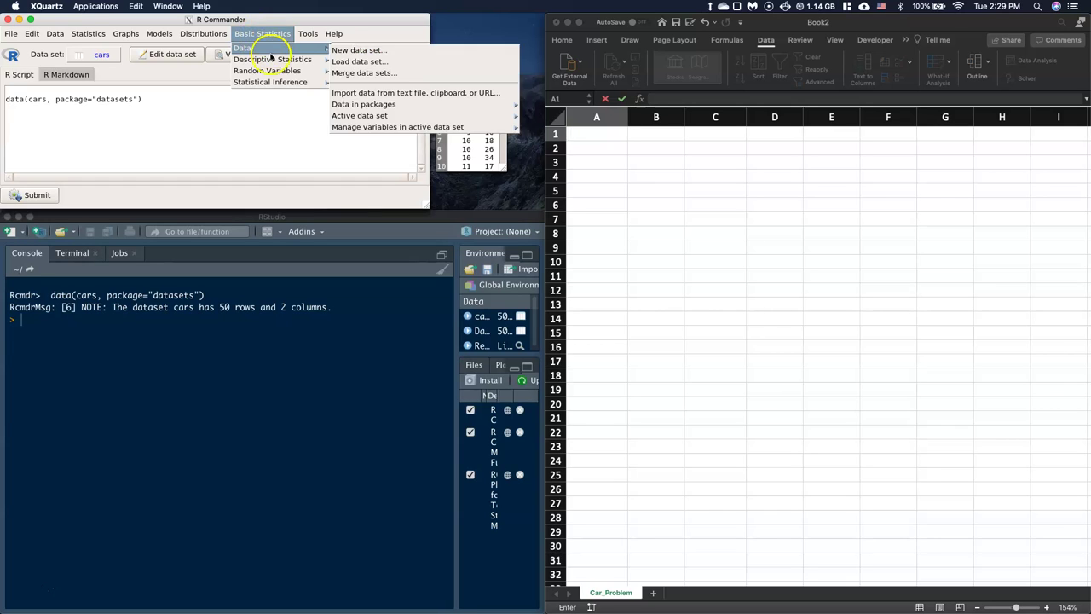
mouse_move(307, 59)
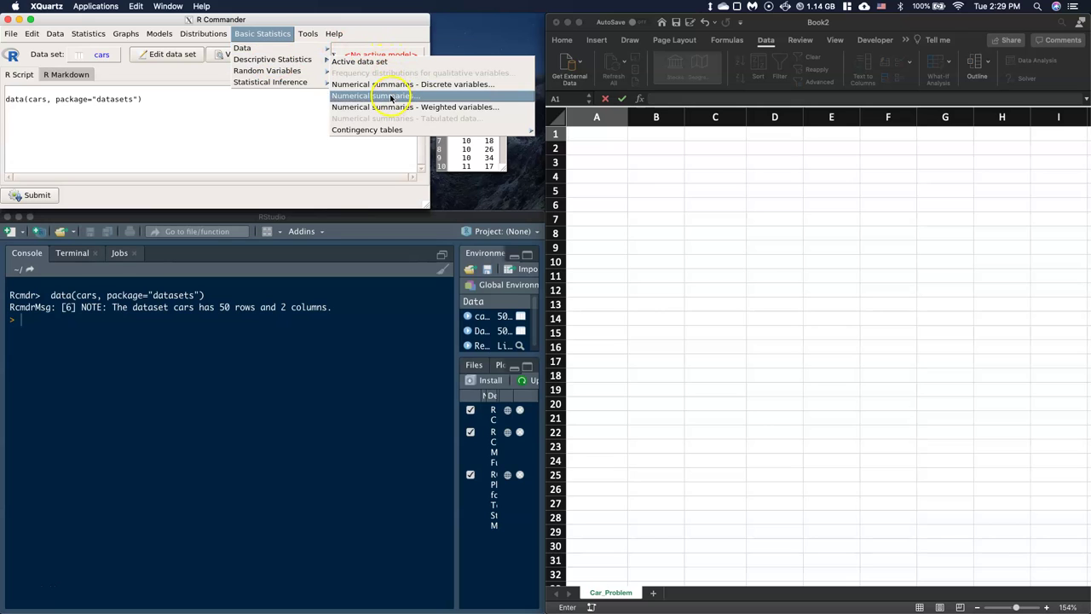
left_click(373, 61)
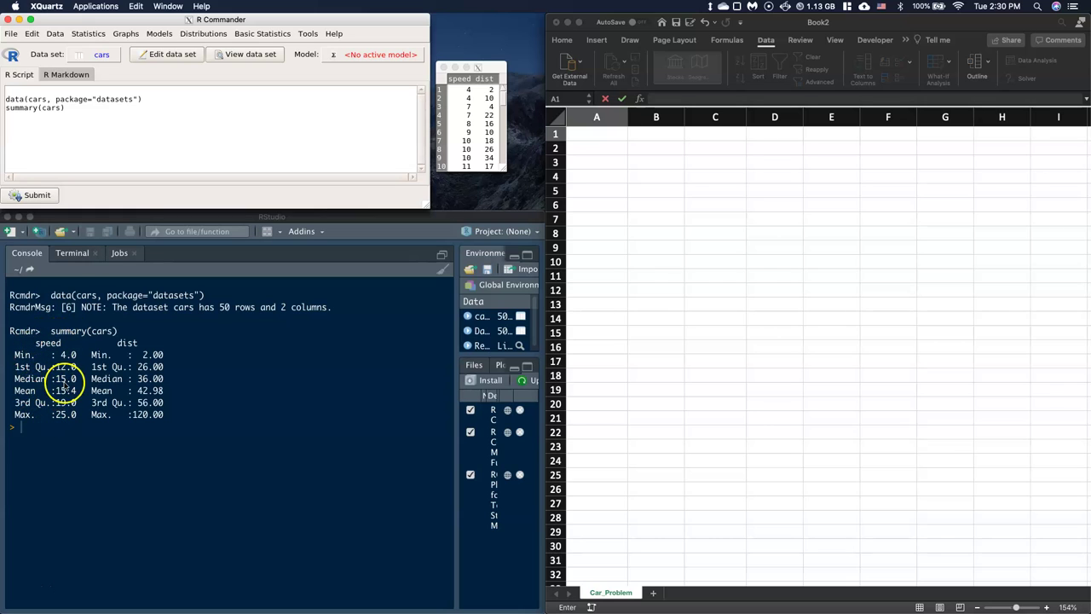
Run numerical summaries (mean, sd, IQR, quantiles) for the dist variable.
left_click(271, 35)
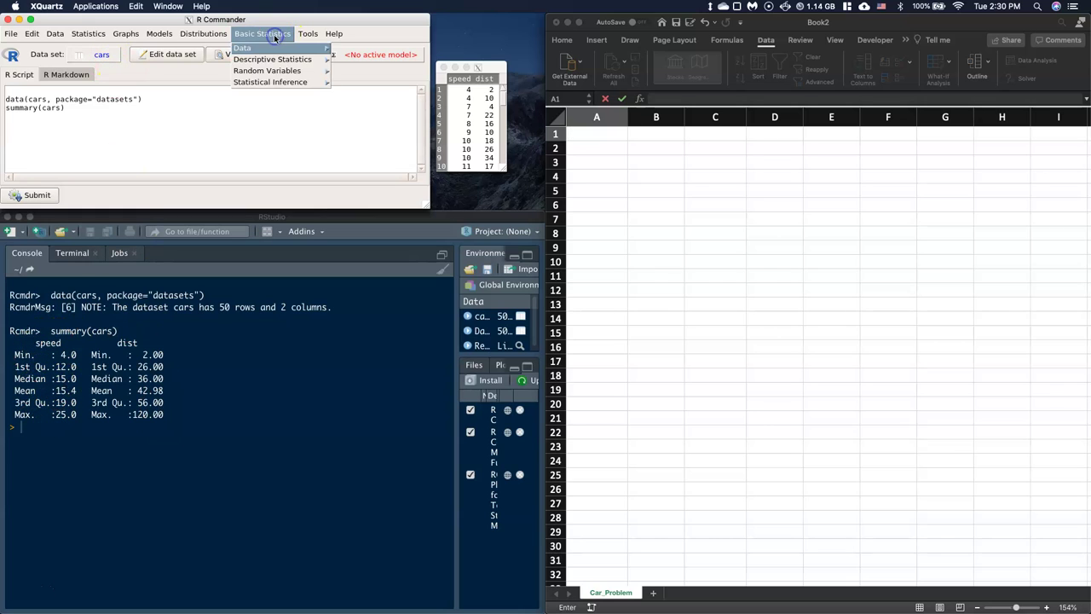
mouse_move(281, 59)
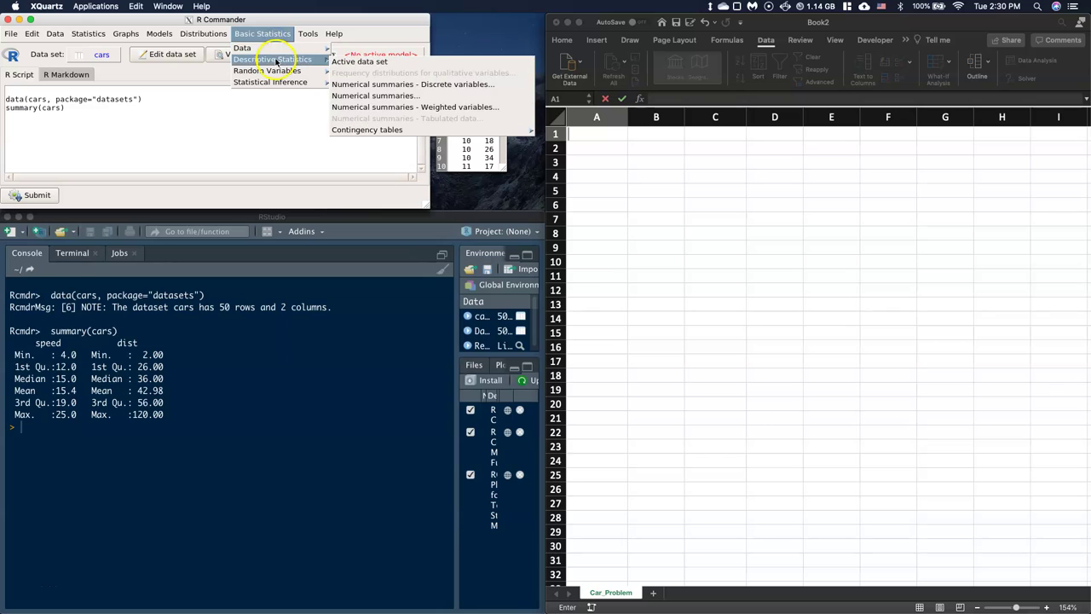
left_click(397, 98)
left_click(27, 101)
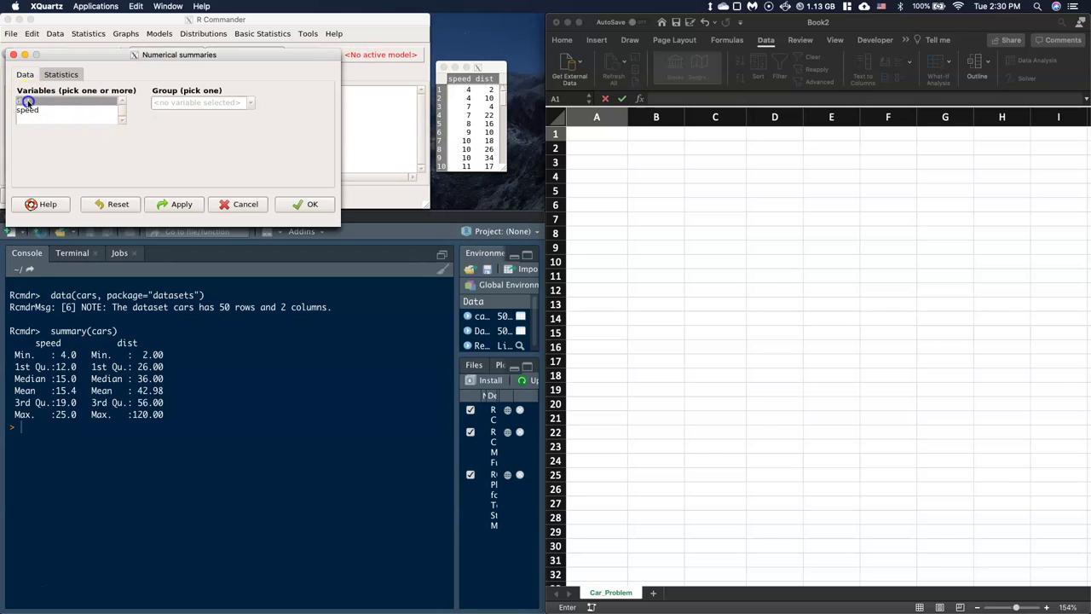
left_click(304, 204)
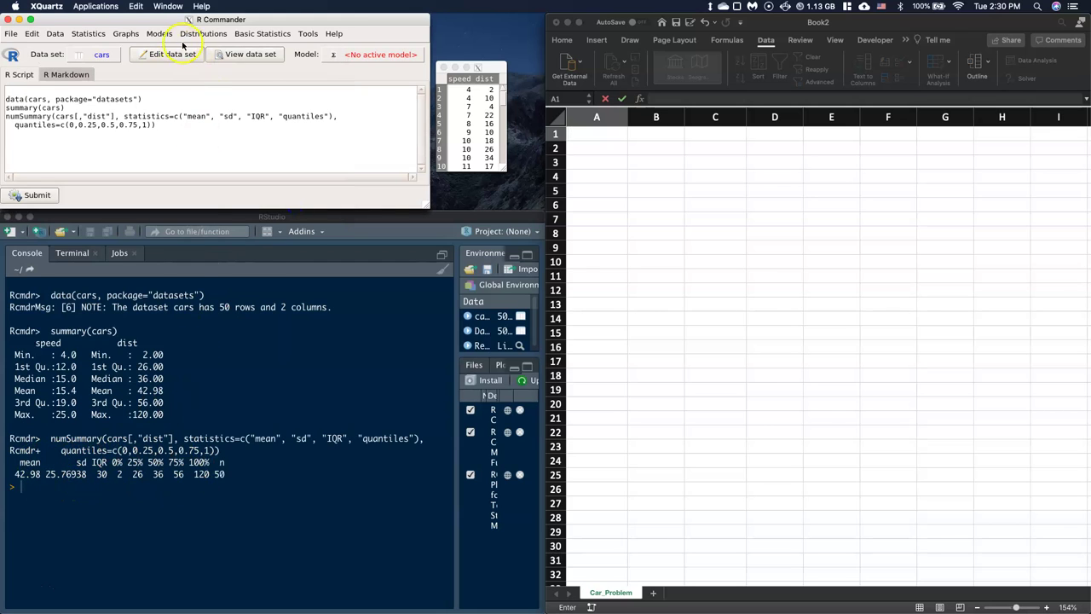
Run the same numerical summaries for the speed variable.
left_click(261, 38)
mouse_move(272, 59)
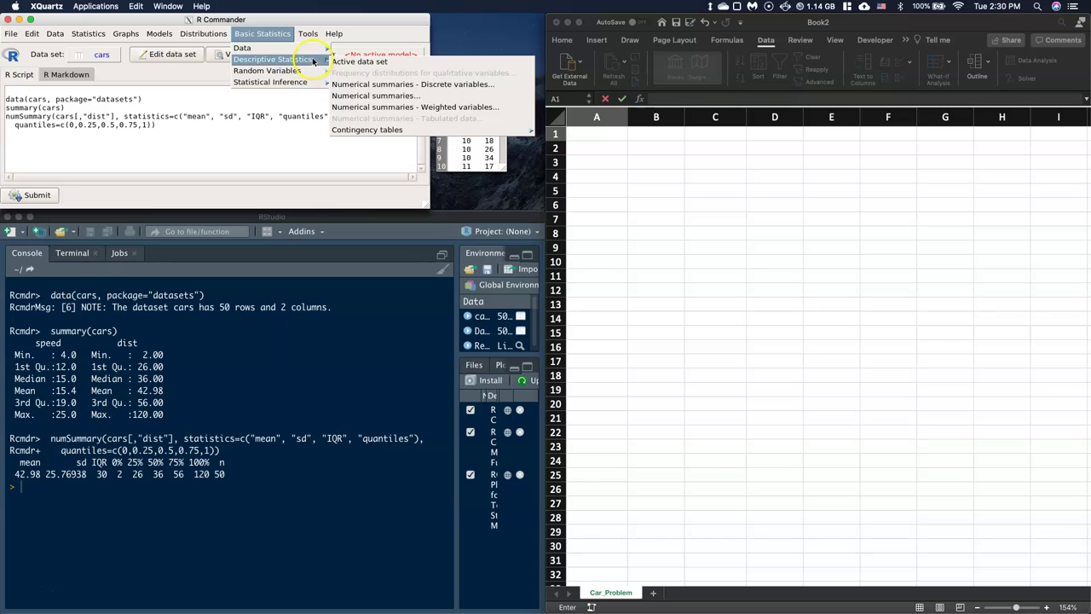
left_click(388, 95)
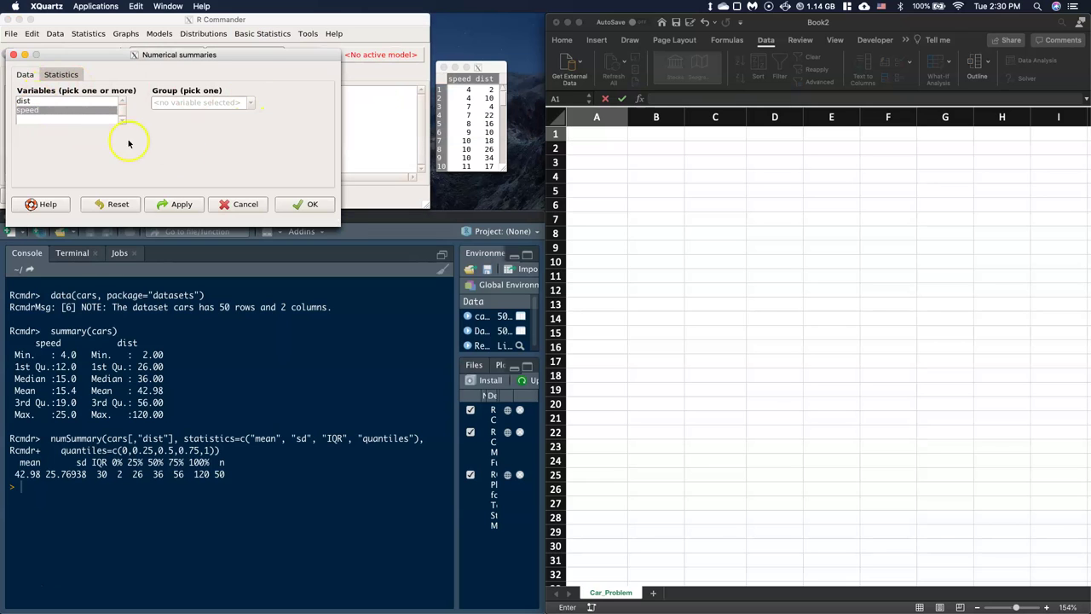
left_click(307, 205)
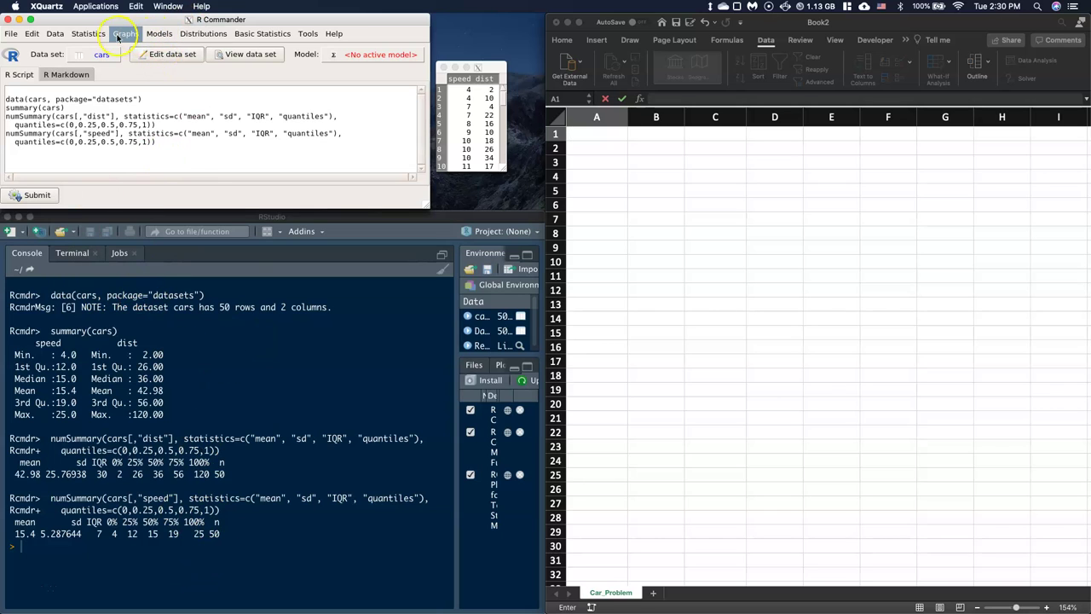
Set up a scatterplot with speed on the x axis and dist on the y axis.
left_click(125, 34)
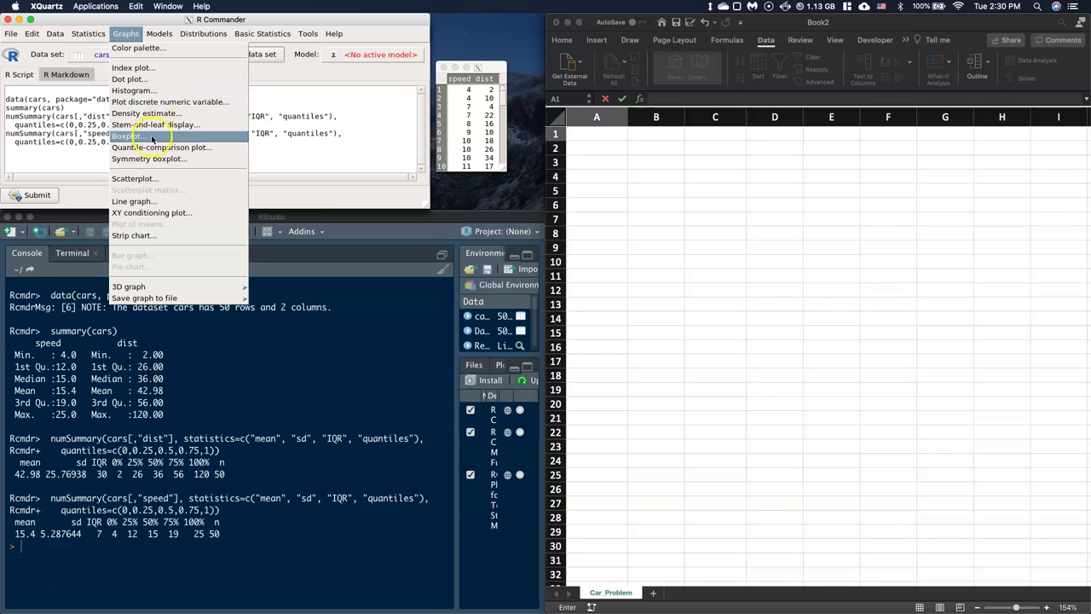
left_click(143, 179)
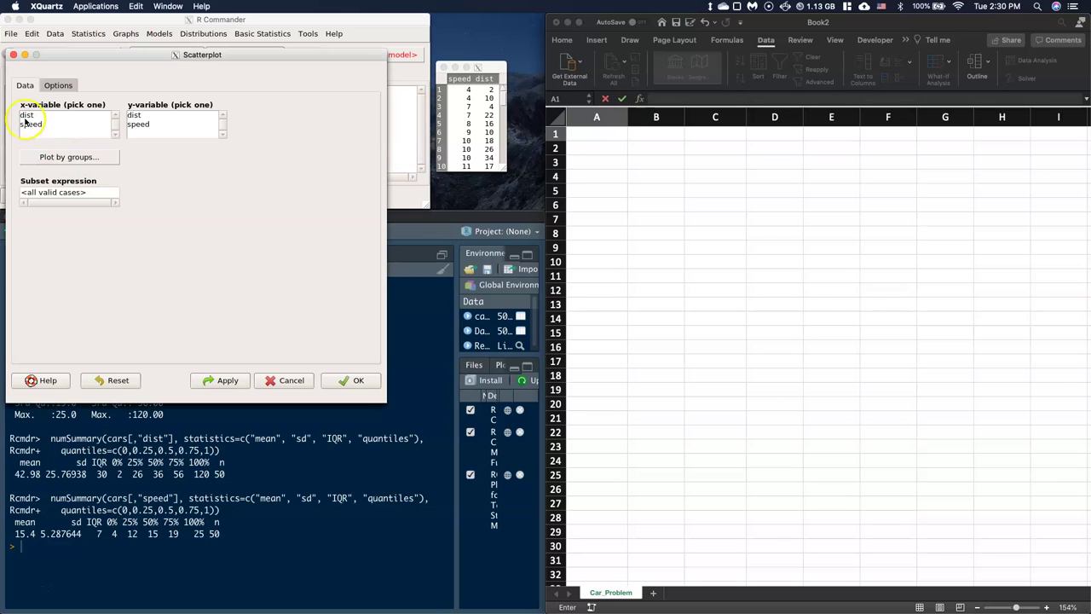
left_click(30, 124)
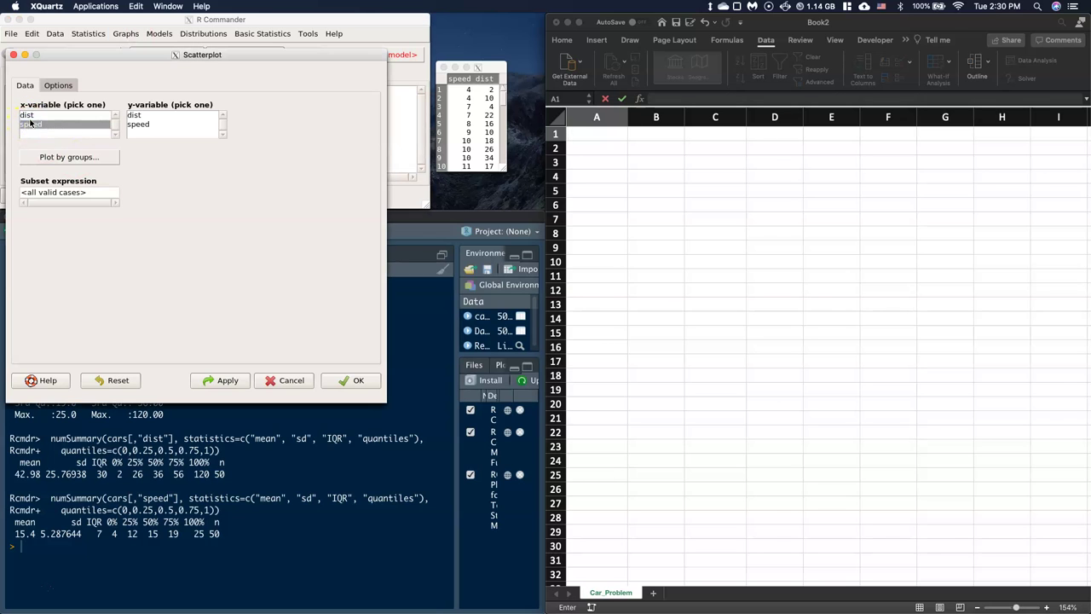
left_click(141, 116)
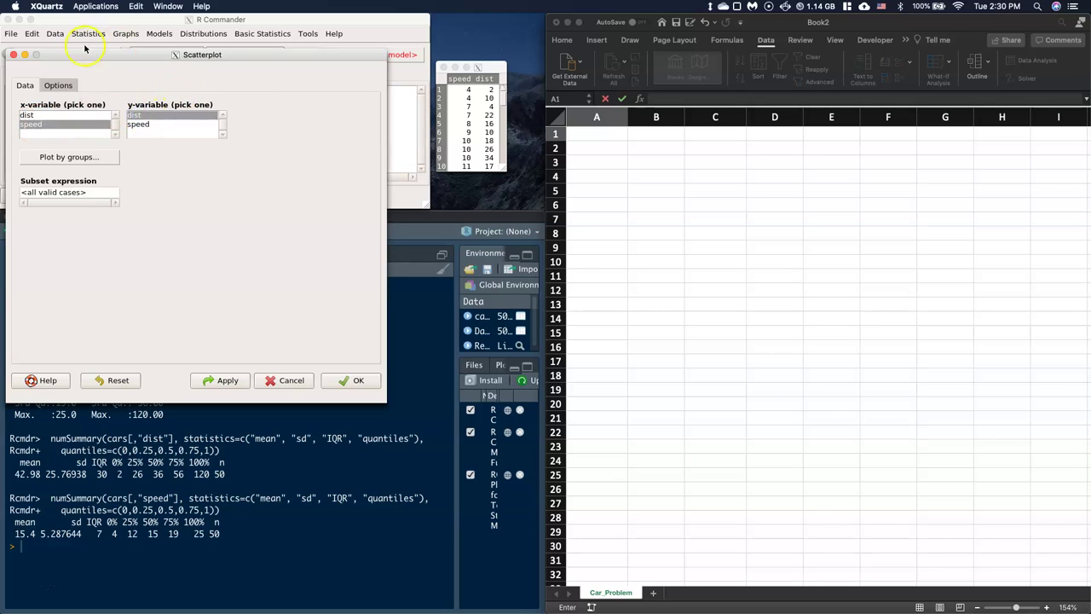
Title the plot 'Stopping Dist', label the axes MPH and ft, and draw it.
left_click(62, 86)
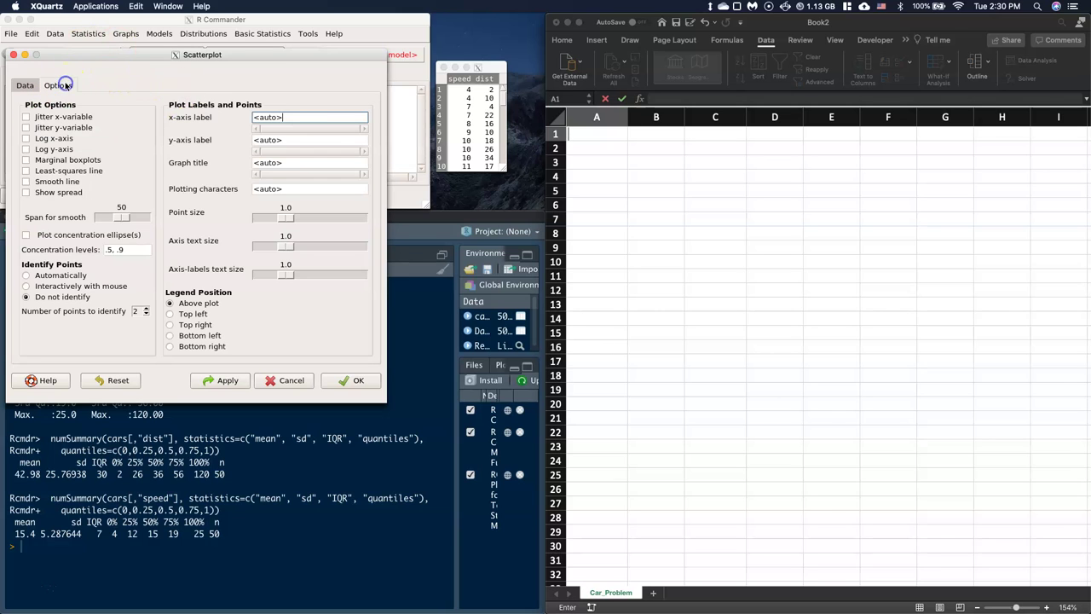
left_click(298, 139)
left_click_drag(291, 161, 247, 161)
type("Stopping Dist")
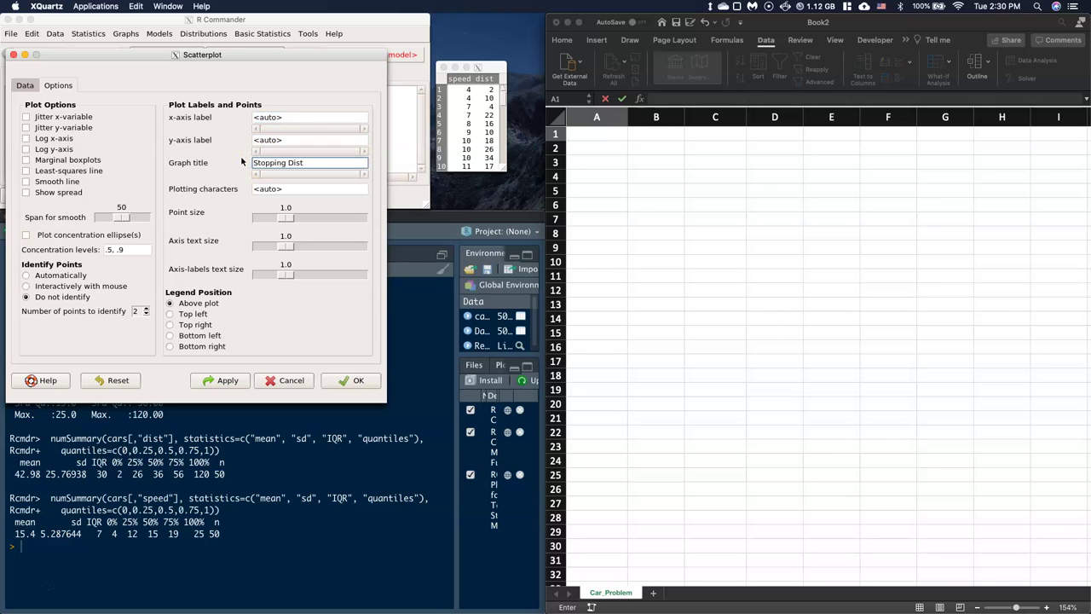
left_click_drag(312, 115, 227, 112)
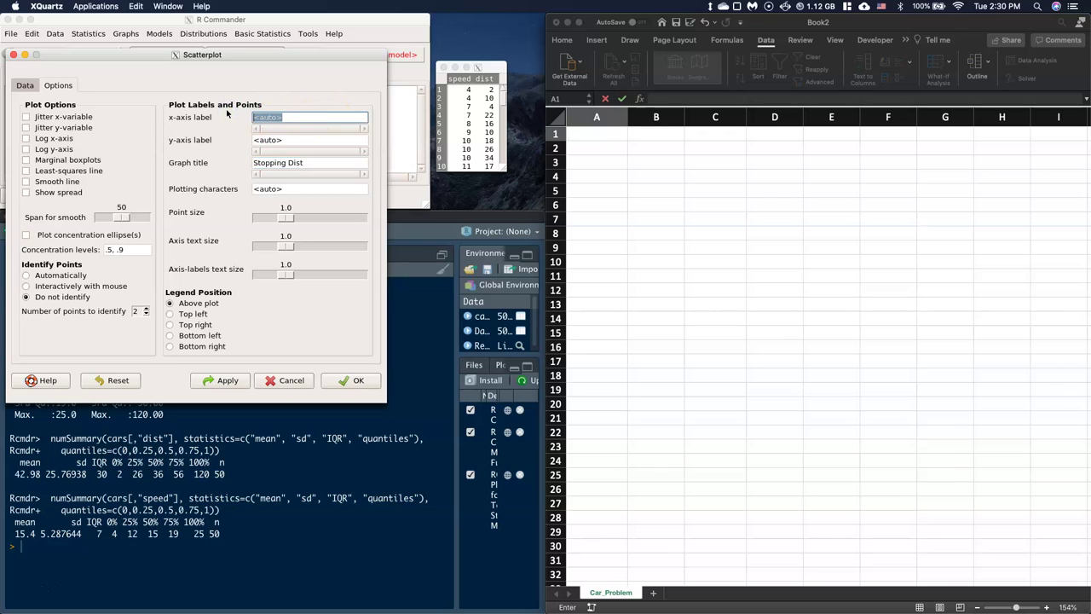
type("MPH")
left_click_drag(312, 139, 245, 141)
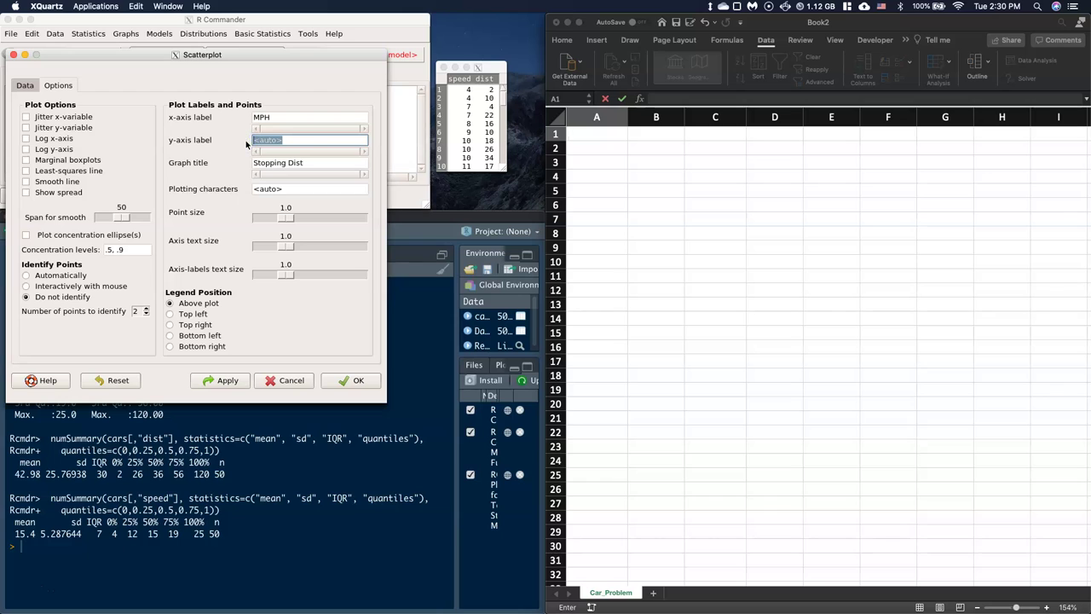
type("F")
left_click(349, 380)
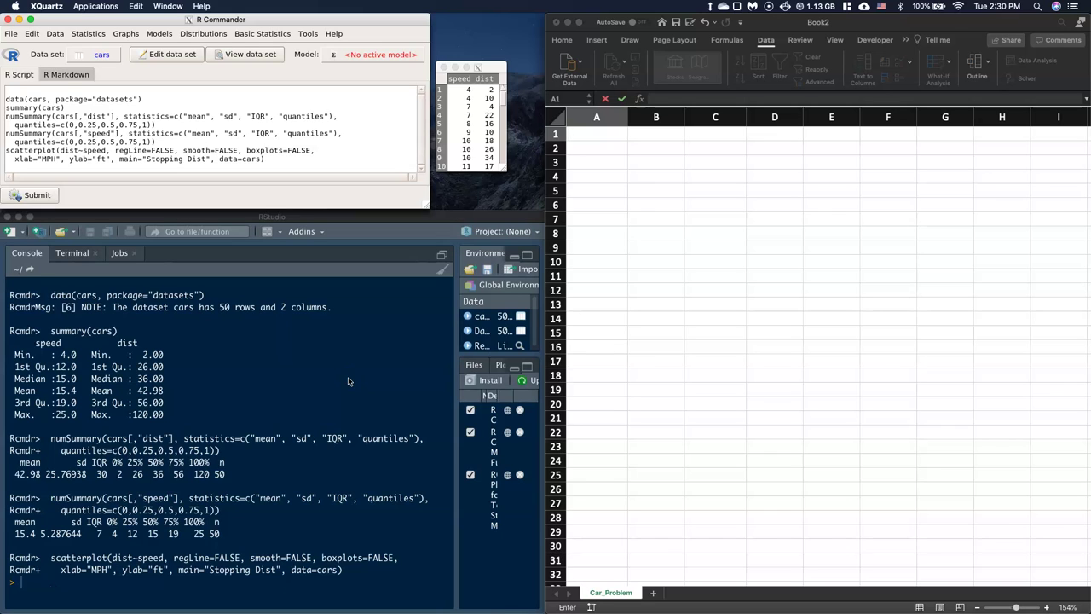
View the drawn scatterplot window, then bring RStudio back to the front.
mouse_move(575, 599)
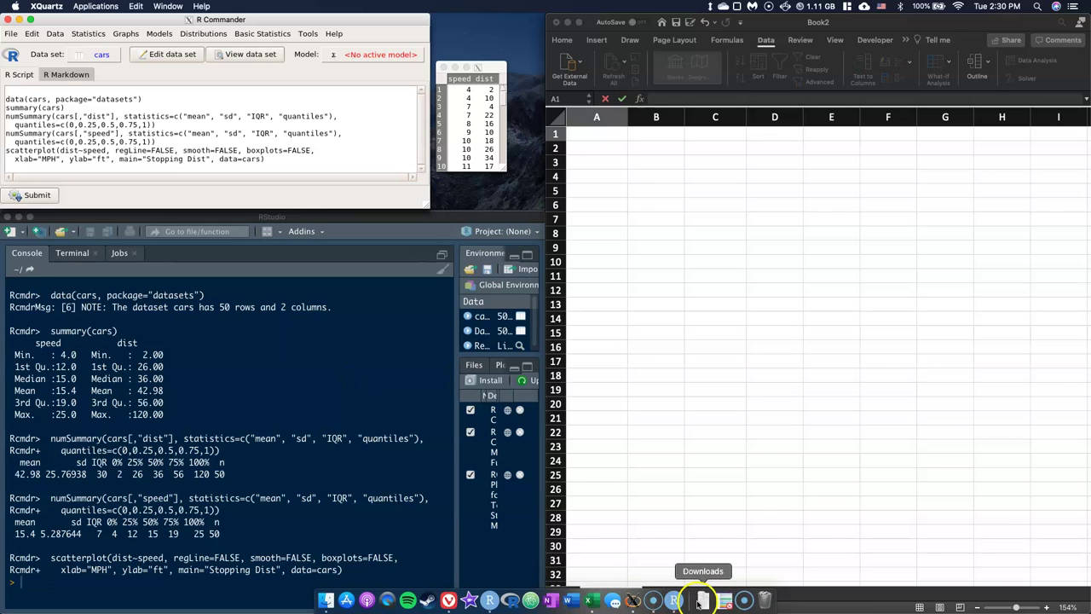
key("ctrl+Up")
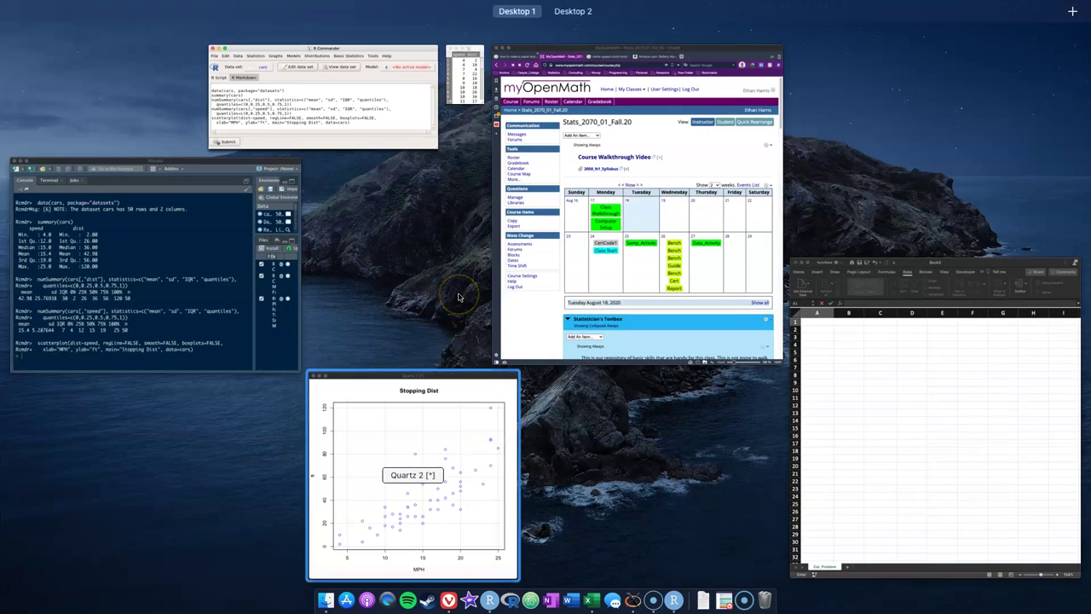
left_click(400, 443)
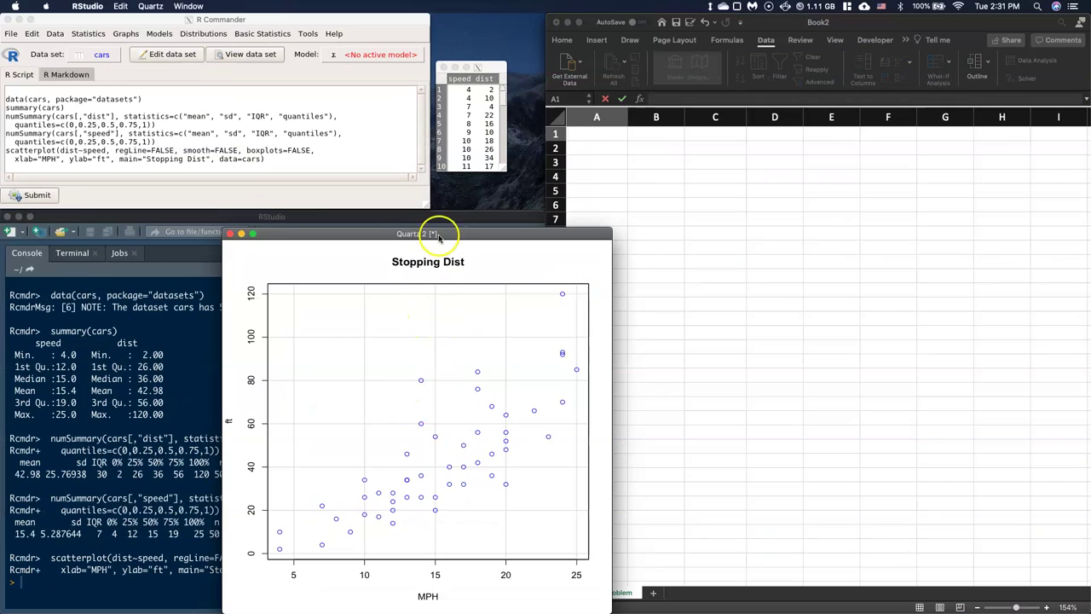
left_click(198, 348)
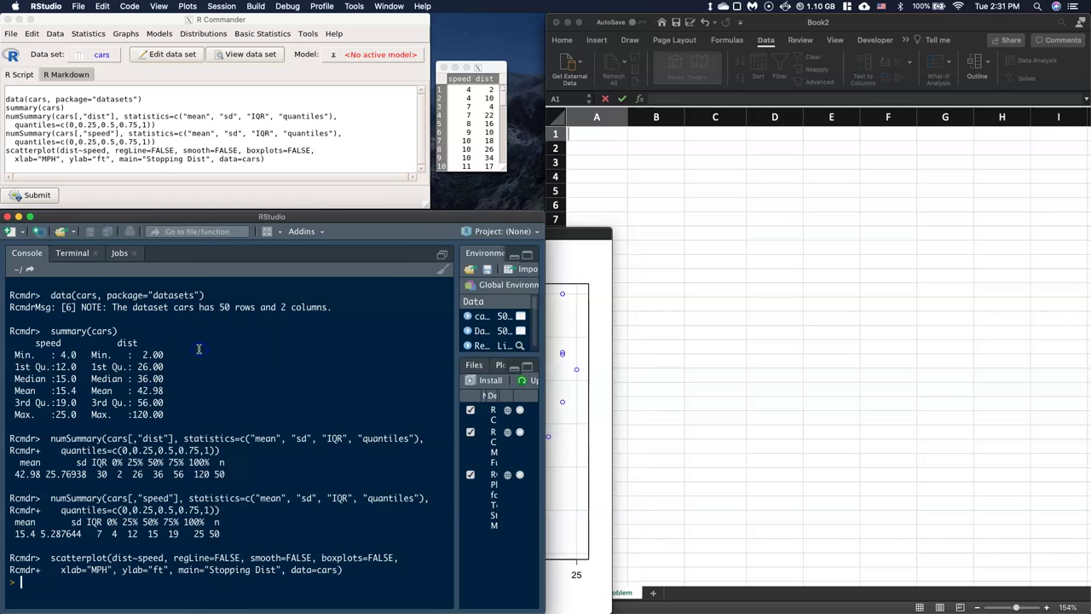
Open and dismiss the generalized linear mixed model dialog from the Statistics menu.
left_click(92, 33)
left_click(91, 33)
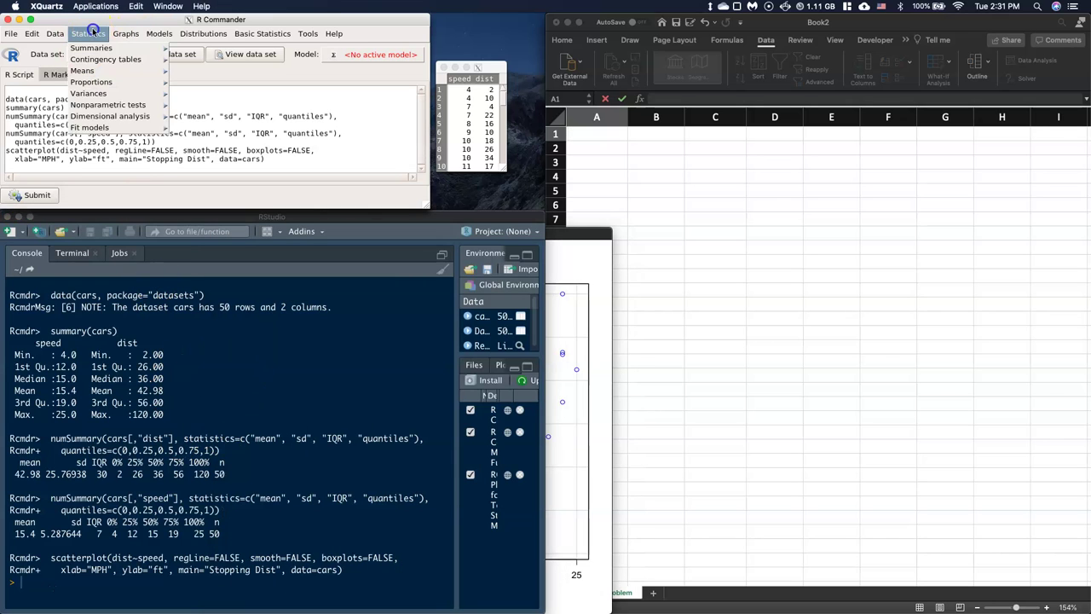
mouse_move(94, 127)
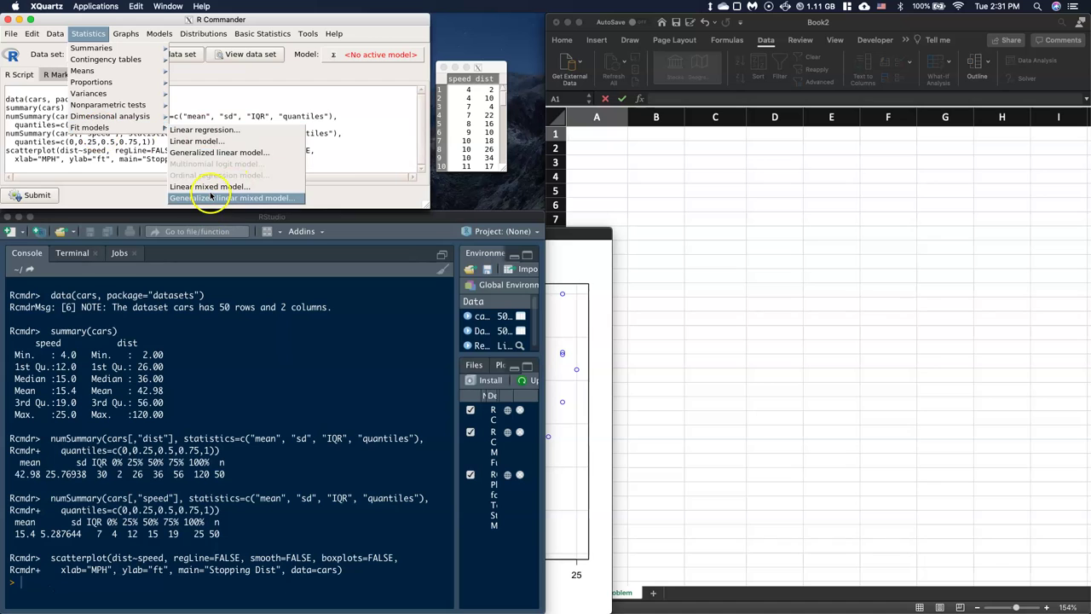
left_click(211, 197)
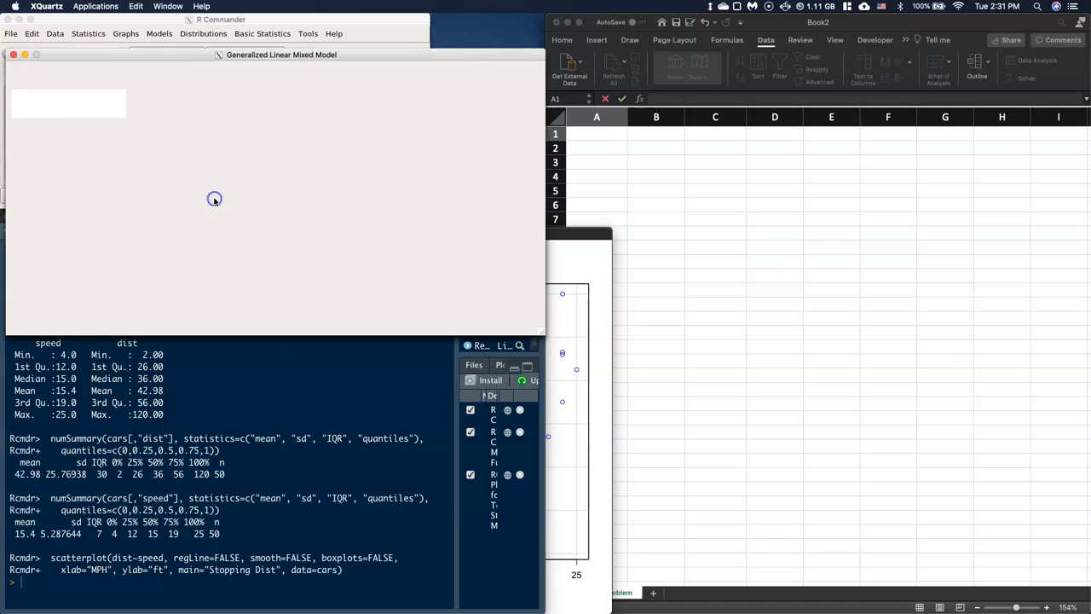
left_click(14, 55)
Fit RegModel.3, a linear regression of dist on speed, and print its summary.
left_click(54, 34)
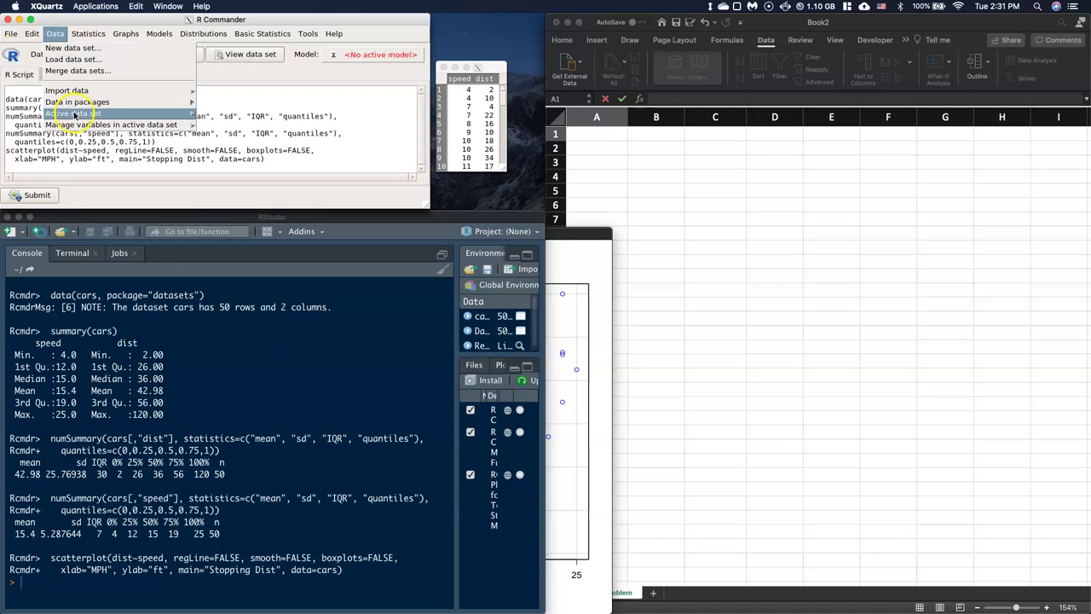
mouse_move(91, 33)
mouse_move(93, 127)
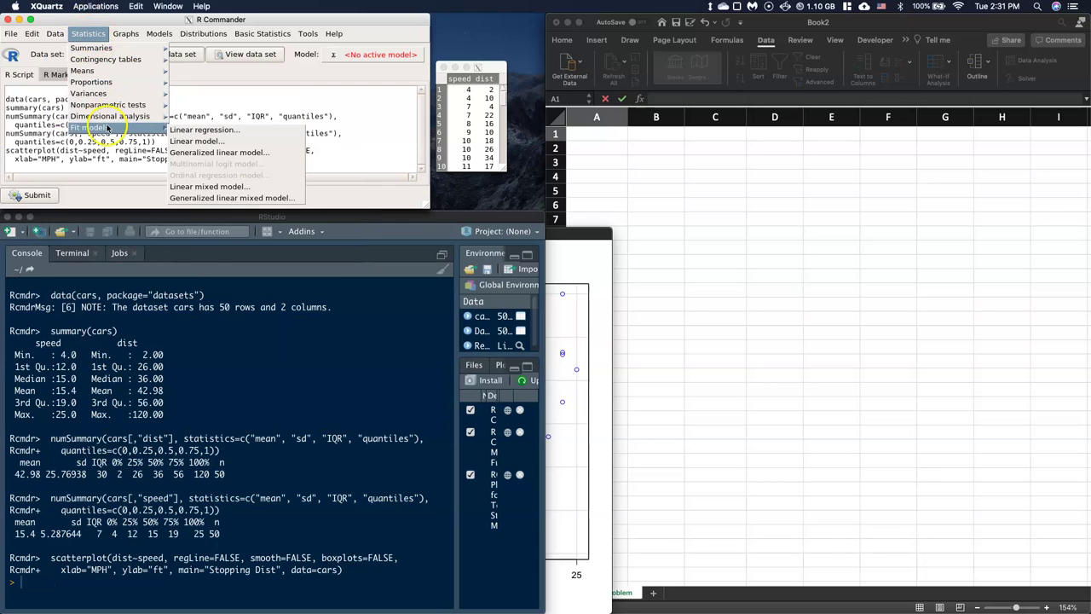
left_click(207, 130)
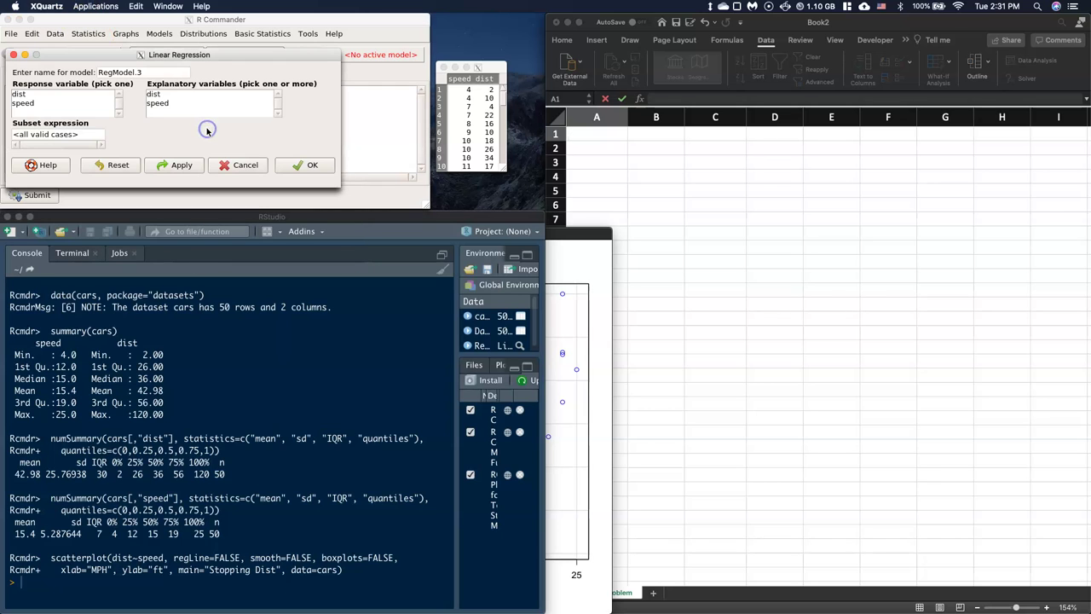
left_click(21, 94)
left_click(165, 102)
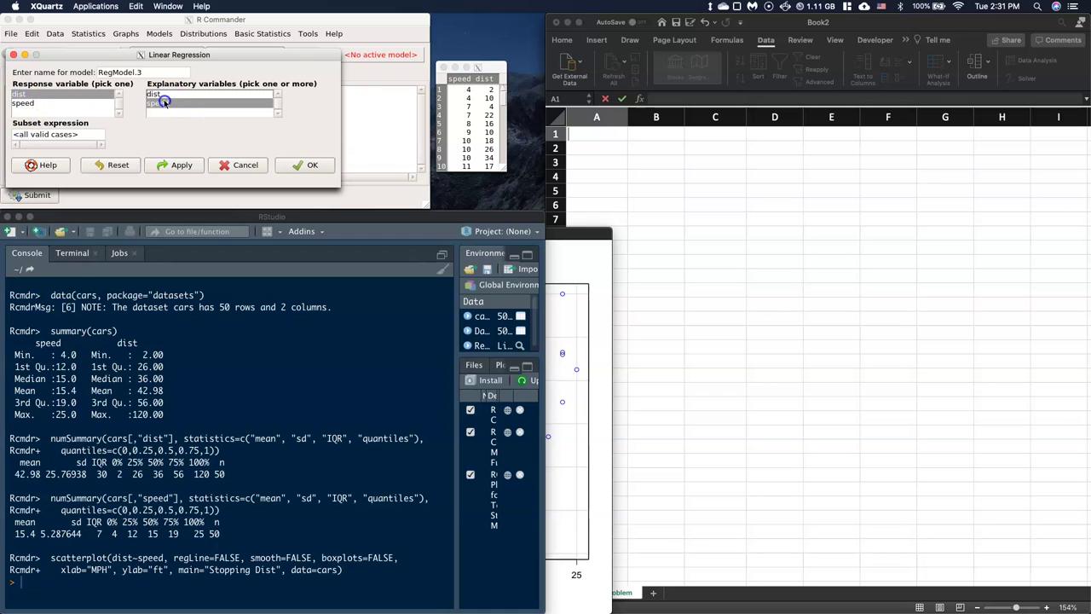
left_click(294, 164)
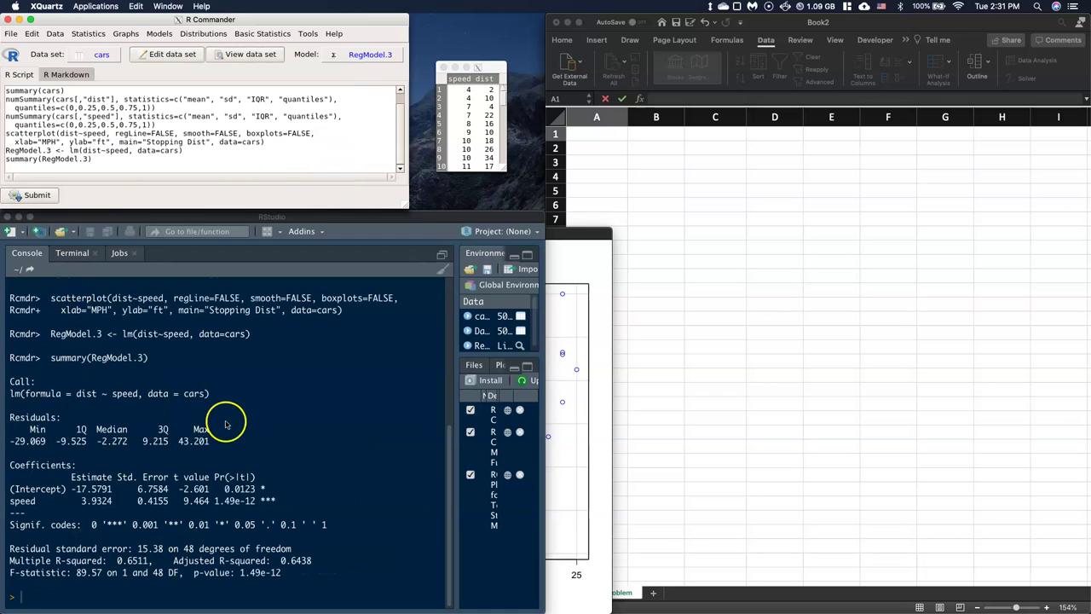
scroll(220, 429, "up", 10)
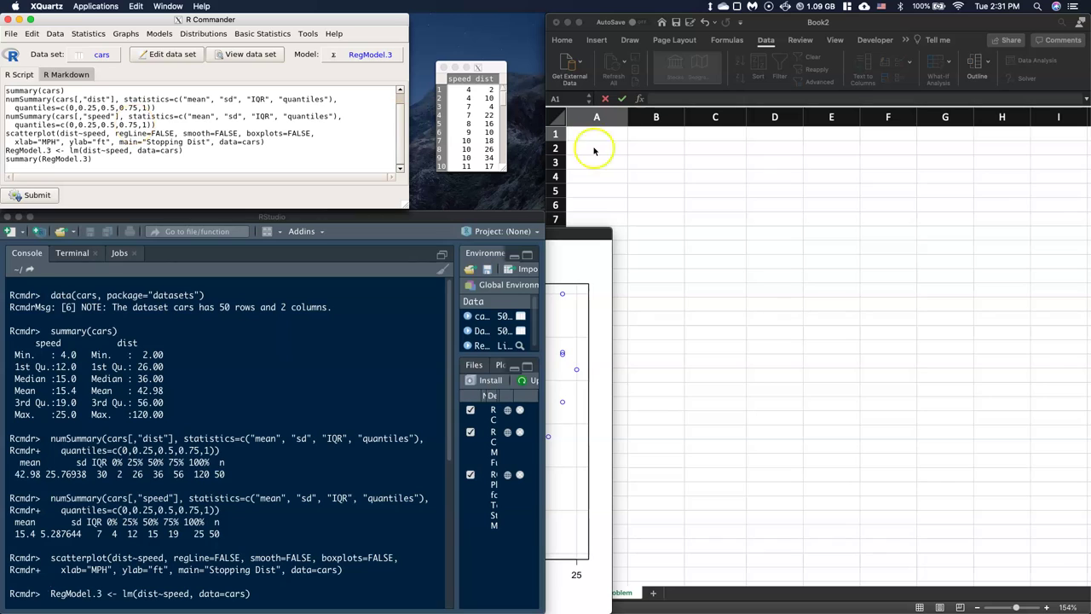
Enter the heading 'Car Problem: #5' in cell A1.
left_click(743, 228)
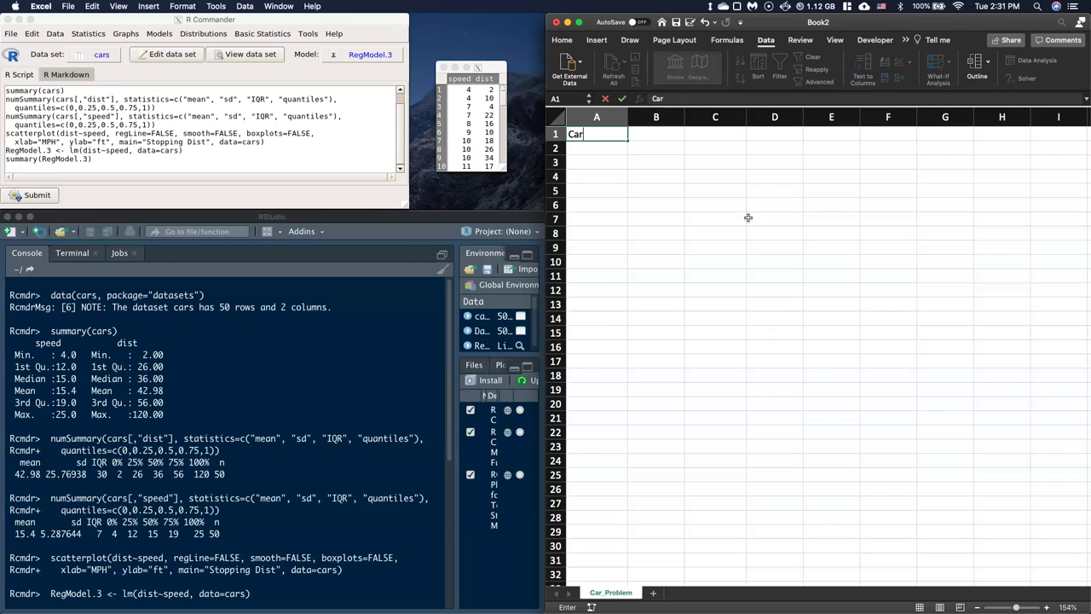
type("Problem: #5")
left_click(648, 247)
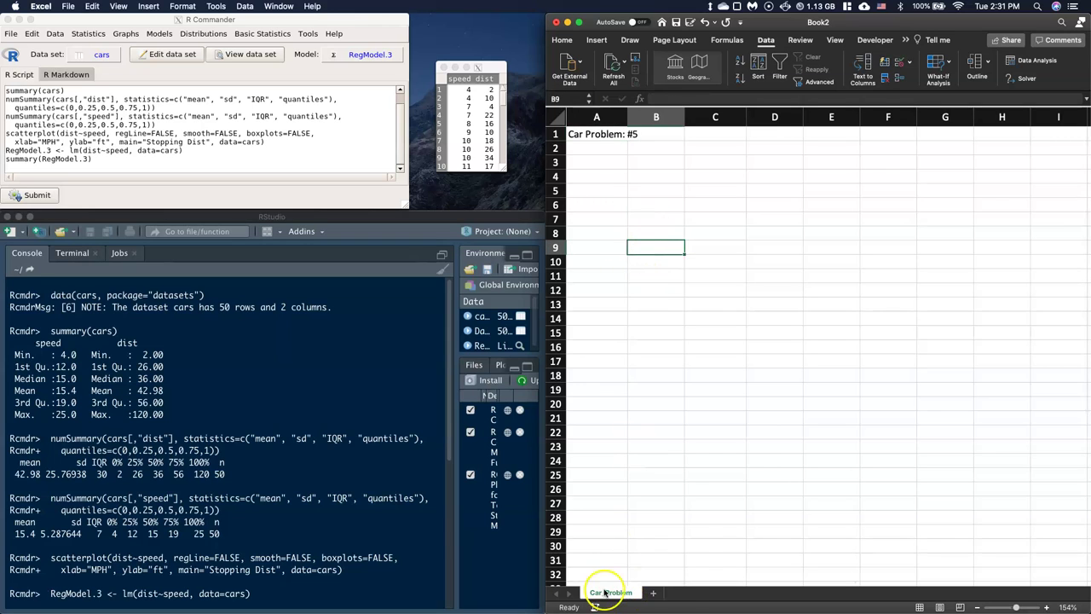
Rename the worksheet tab to Car_Problem.
right_click(602, 592)
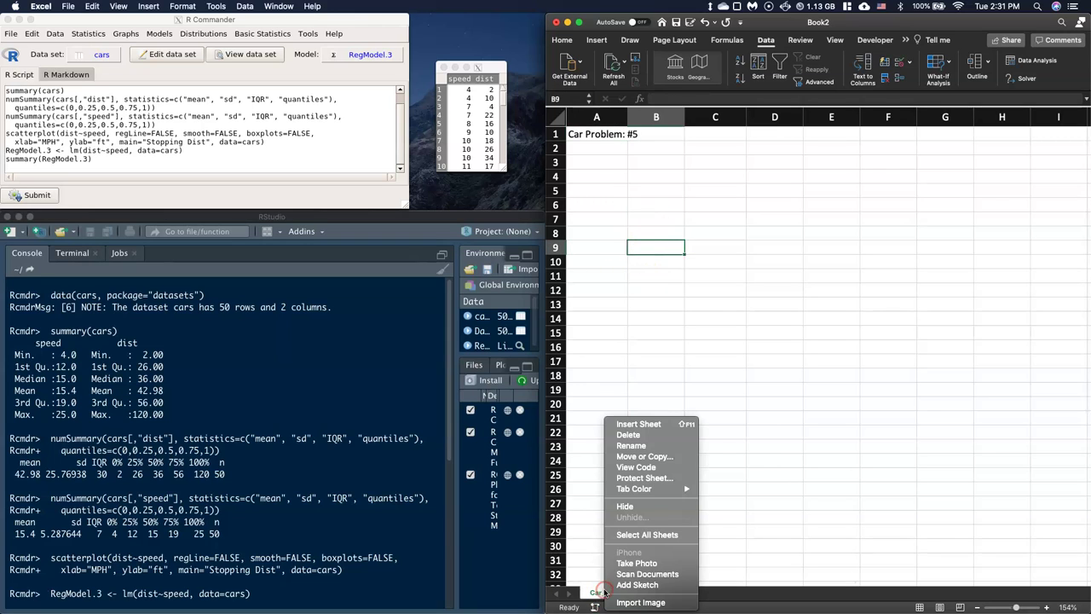
left_click(632, 445)
left_click(616, 593)
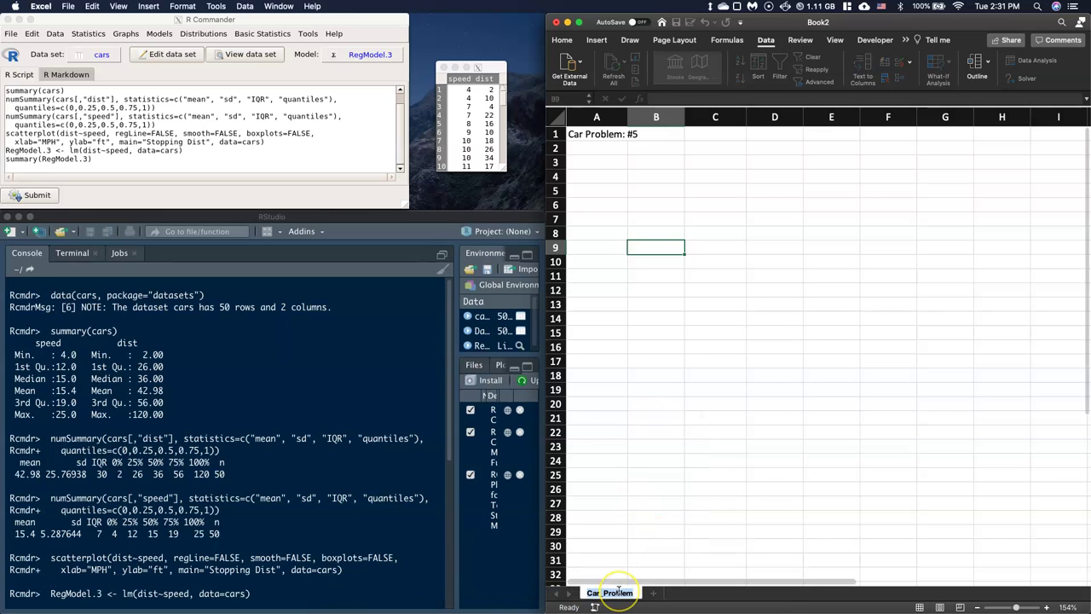
key("BackSpace")
key("BackSpace")
key("BackSpace")
key("BackSpace")
key("BackSpace")
key("BackSpace")
key("BackSpace")
key("BackSpace")
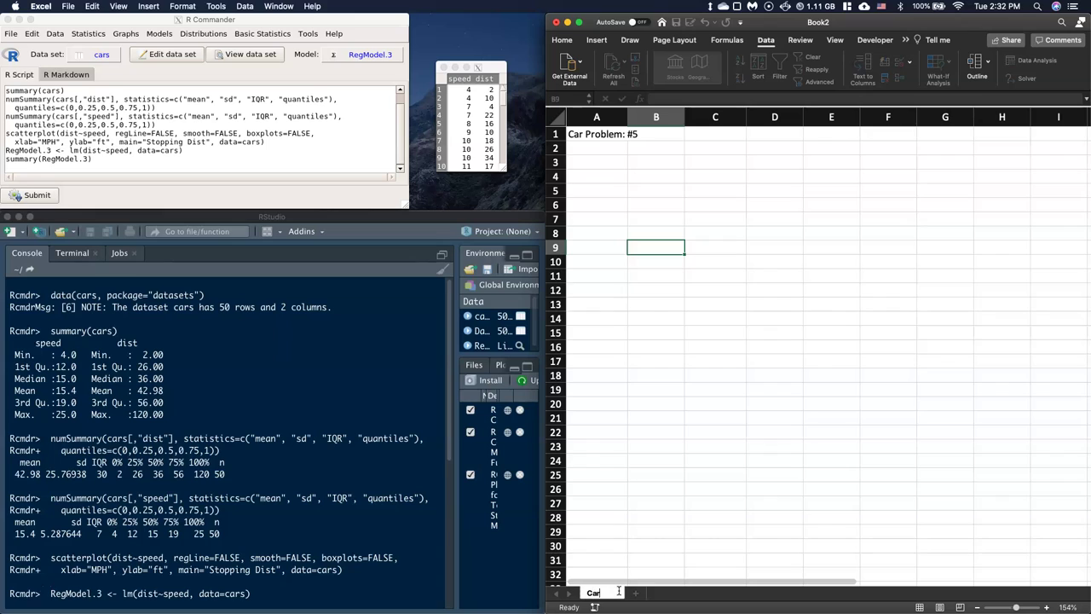
type("_Problem")
left_click(711, 480)
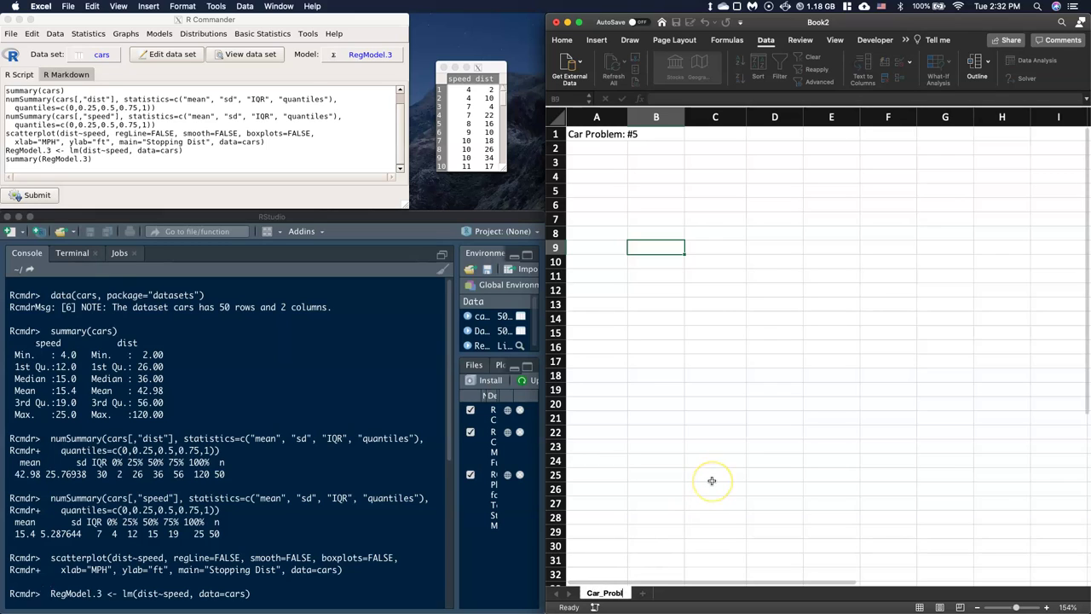
left_click(712, 481)
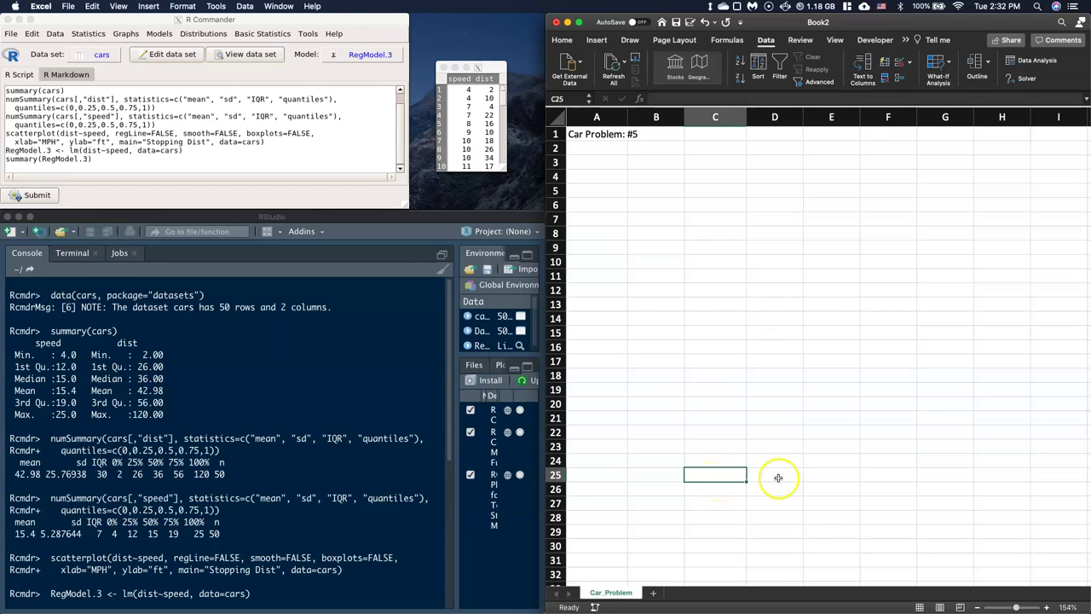
left_click(685, 308)
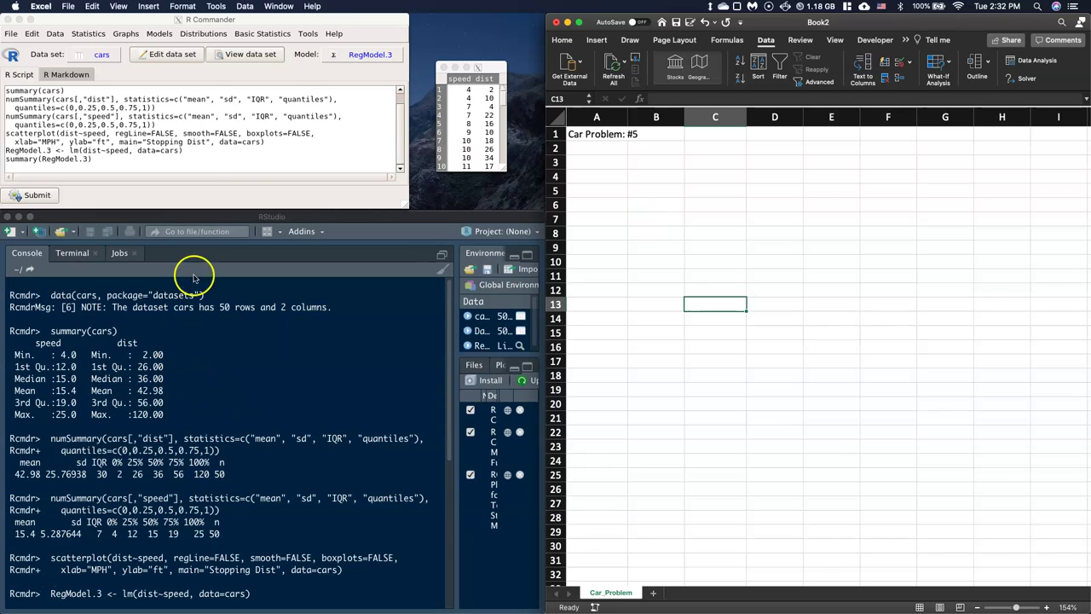
left_click(207, 133)
scroll(207, 133, "up", 1)
scroll(207, 133, "down", 1)
scroll(171, 127, "up", 1)
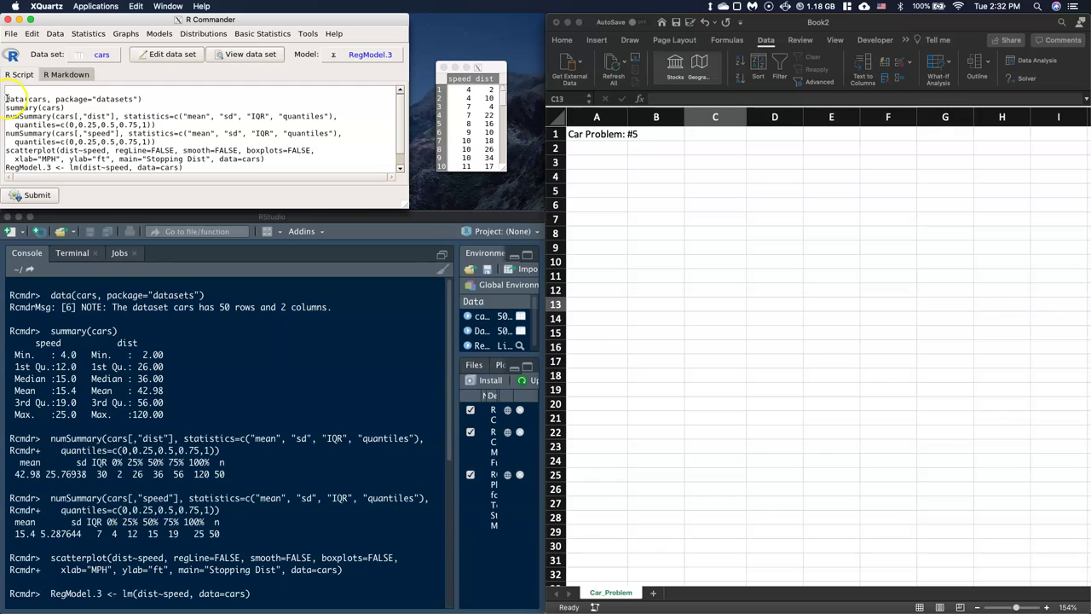
left_click_drag(6, 99, 173, 155)
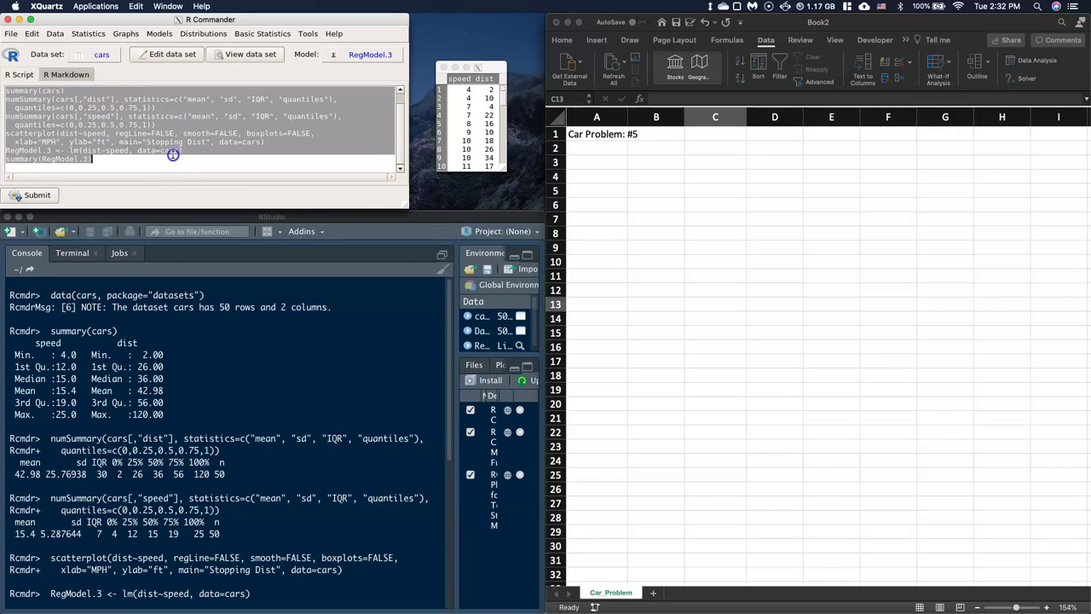
right_click(90, 109)
left_click(102, 149)
left_click(588, 158)
right_click(590, 162)
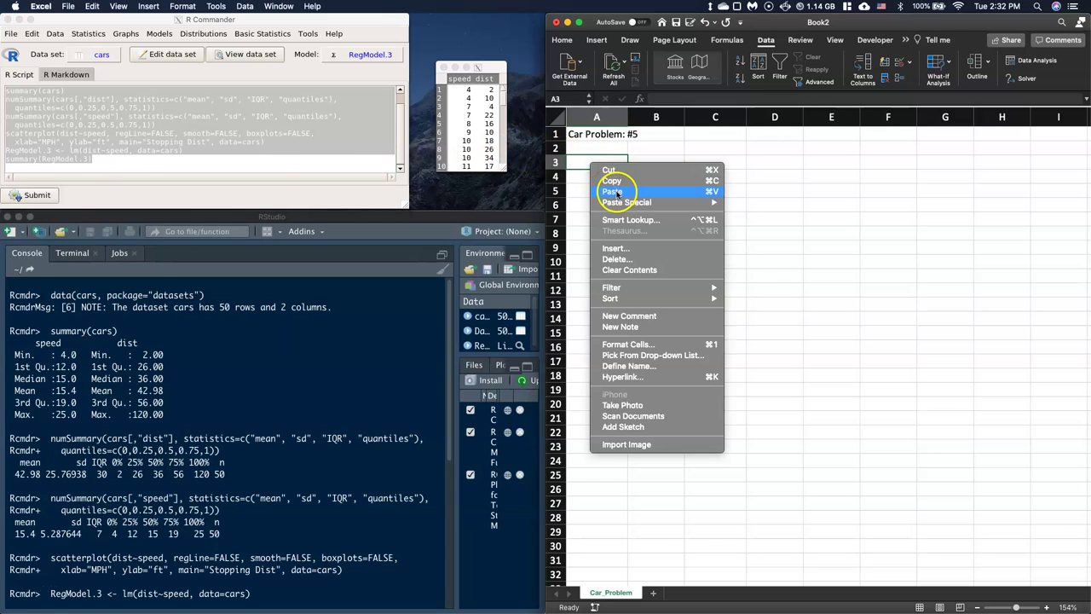
left_click(612, 191)
left_click(774, 346)
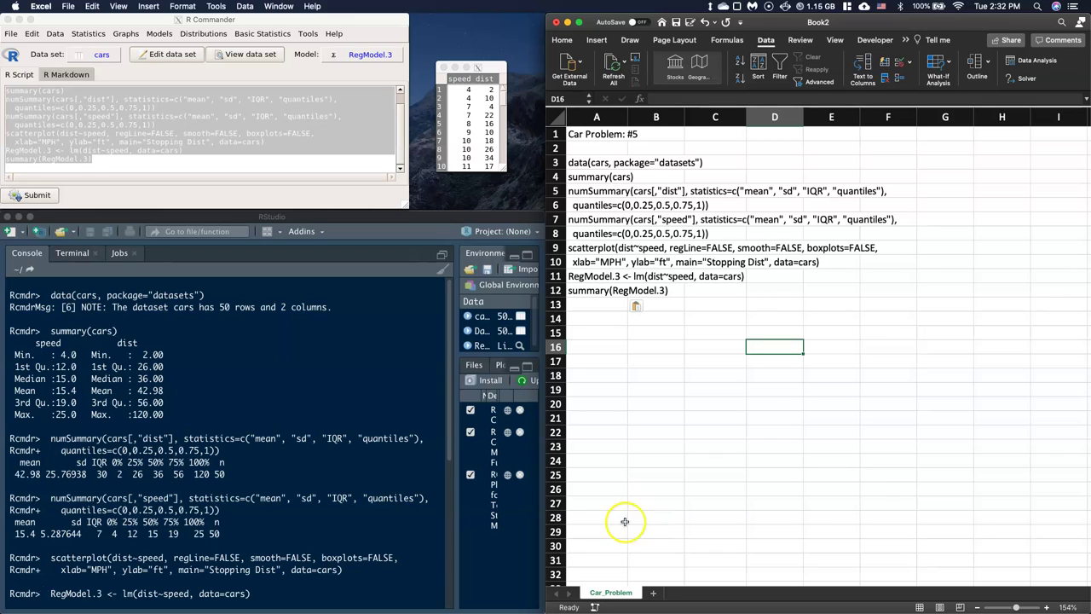
left_click(595, 165)
left_click_drag(596, 174, 620, 289)
Clear A3:A12 in Excel, then copy the RStudio console output from data(cars) to the F-statistic.
key("Delete")
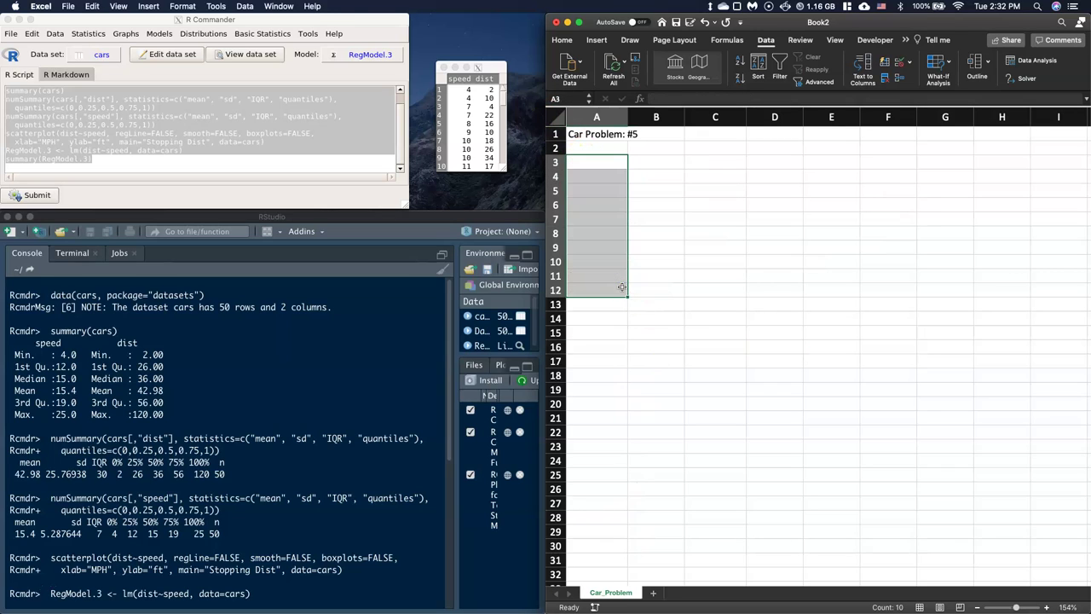
left_click(147, 405)
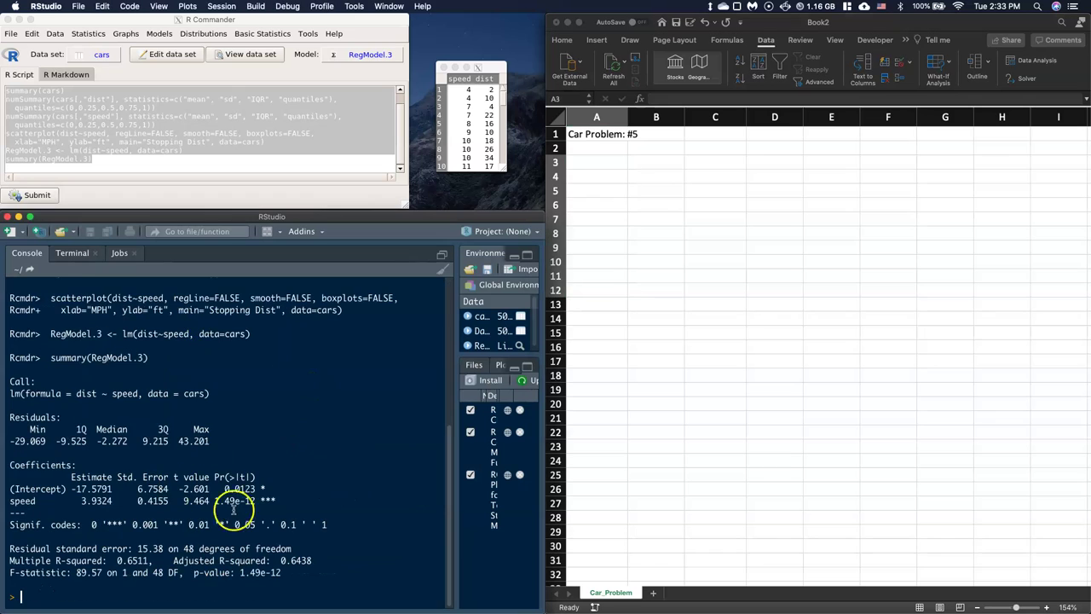
scroll(171, 433, "up", 1)
scroll(170, 433, "up", 5)
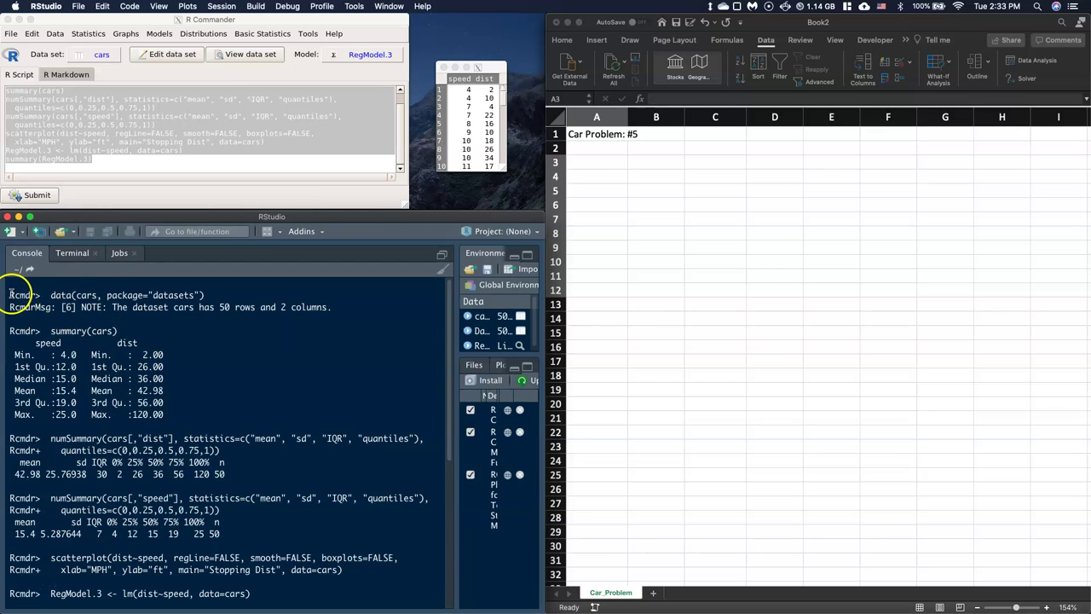
left_click_drag(10, 294, 304, 562)
right_click(115, 356)
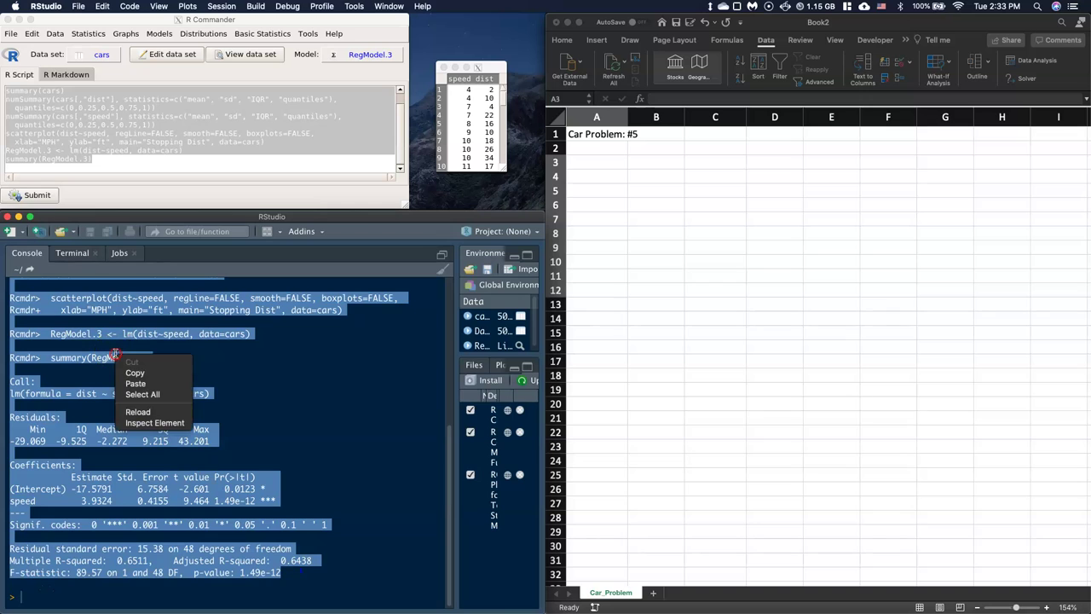
left_click(135, 372)
left_click(589, 168)
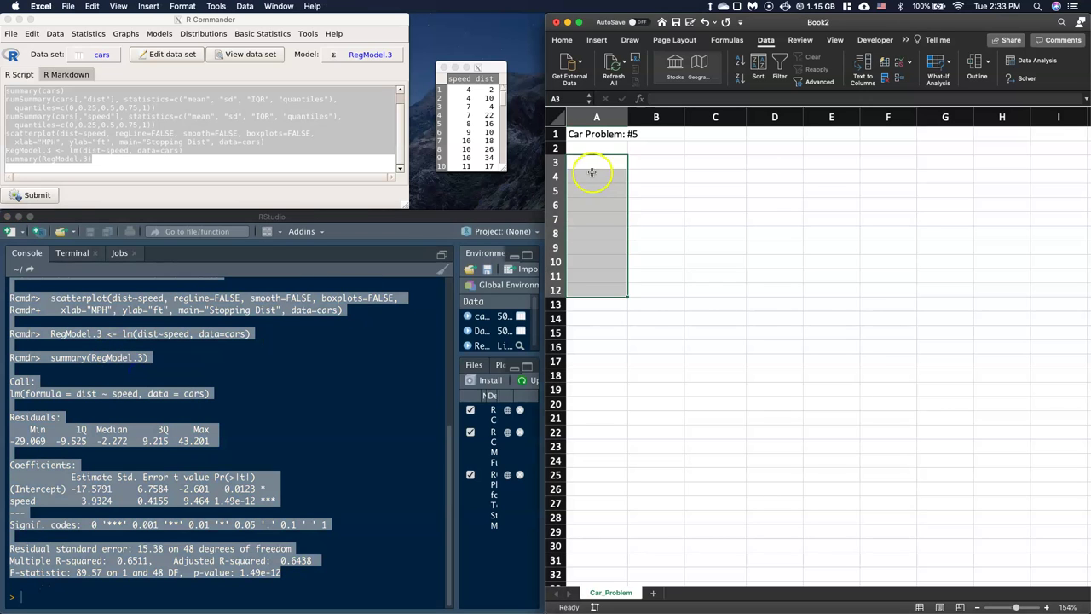
left_click(587, 166)
right_click(587, 163)
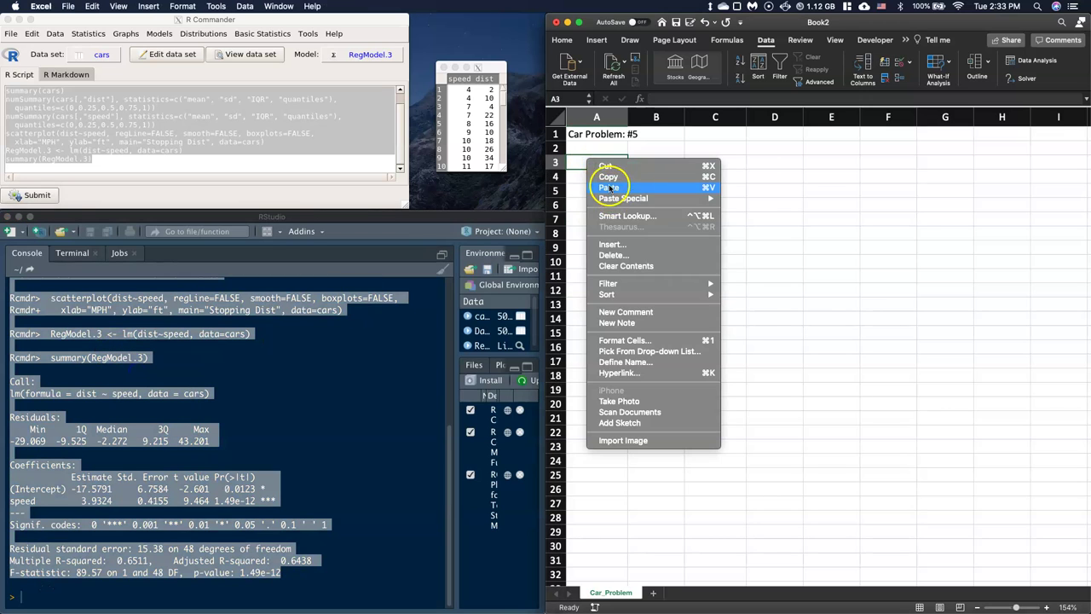
left_click(609, 188)
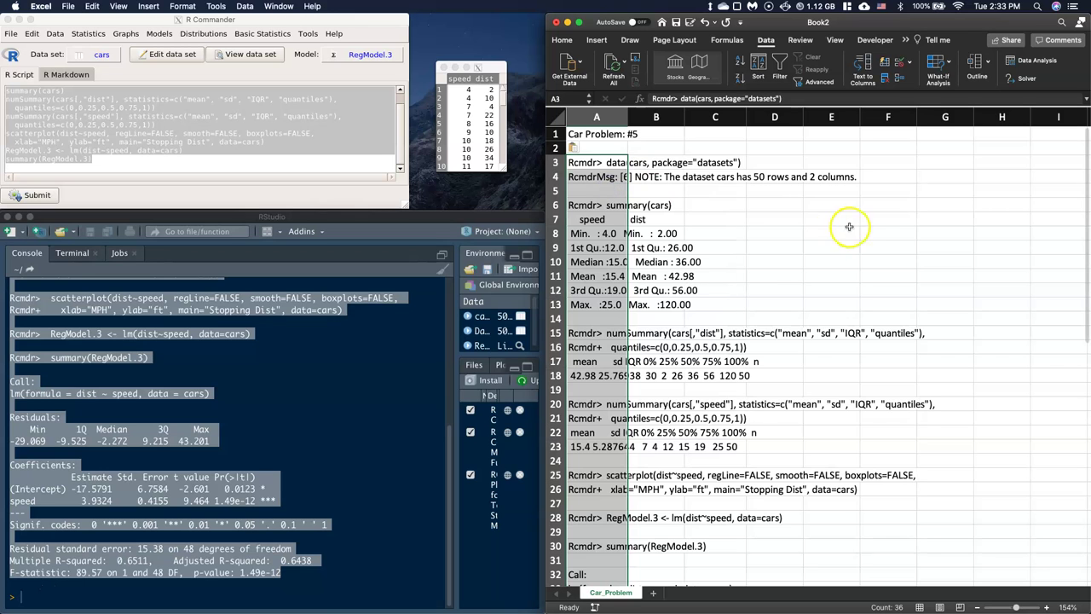
left_click(886, 247)
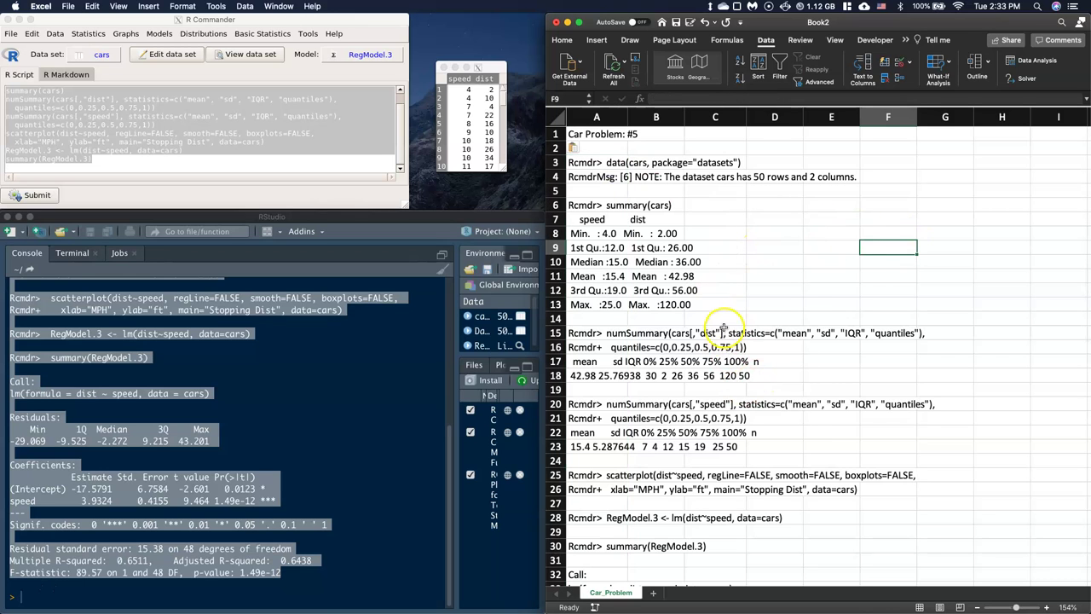
scroll(673, 336, "down", 10)
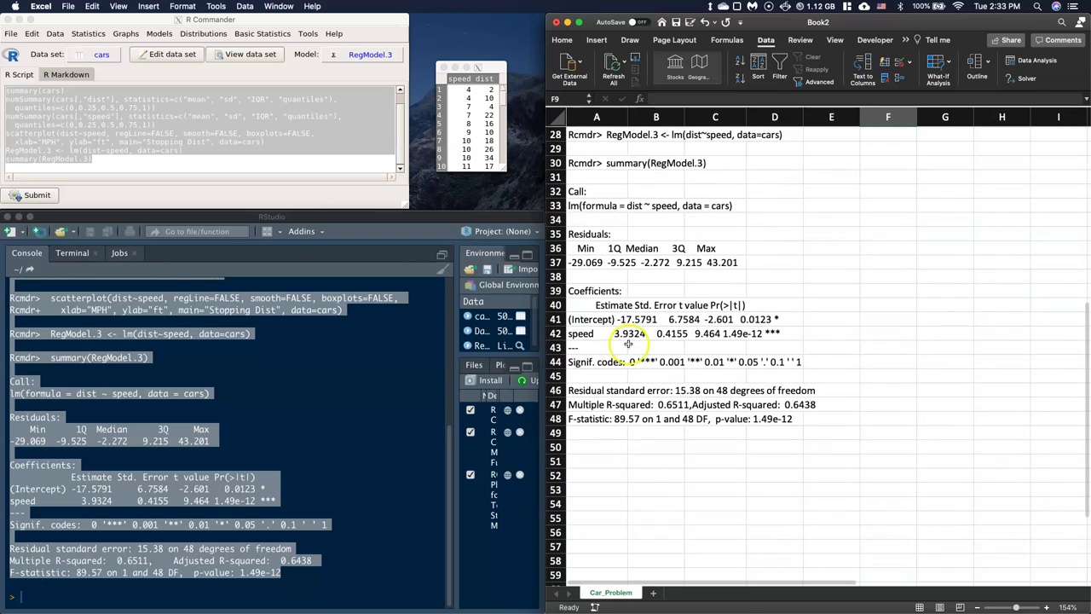
scroll(634, 375, "up", 3)
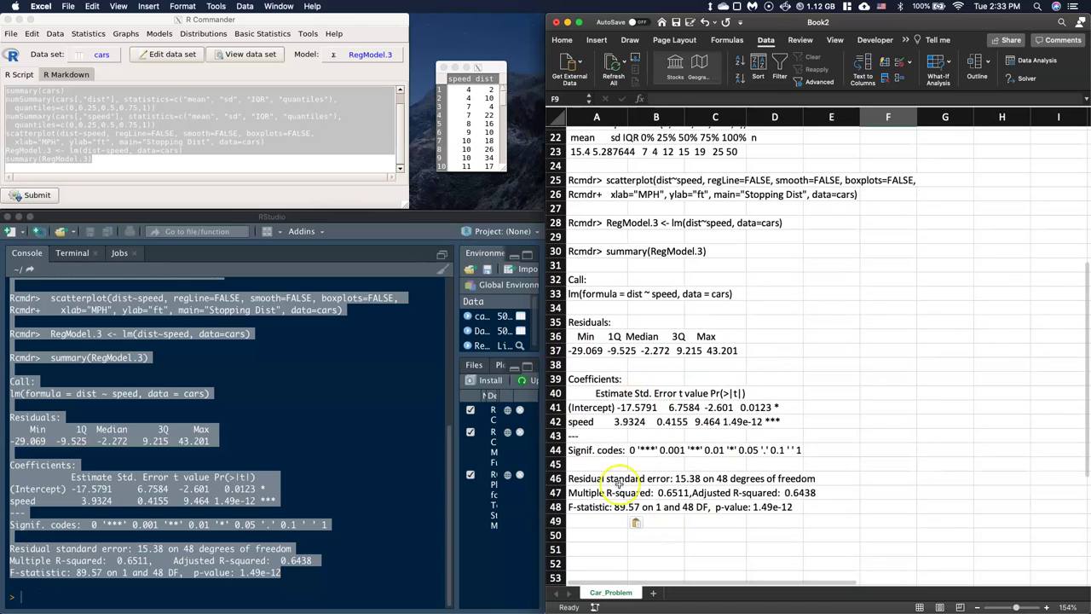
scroll(646, 474, "up", 2)
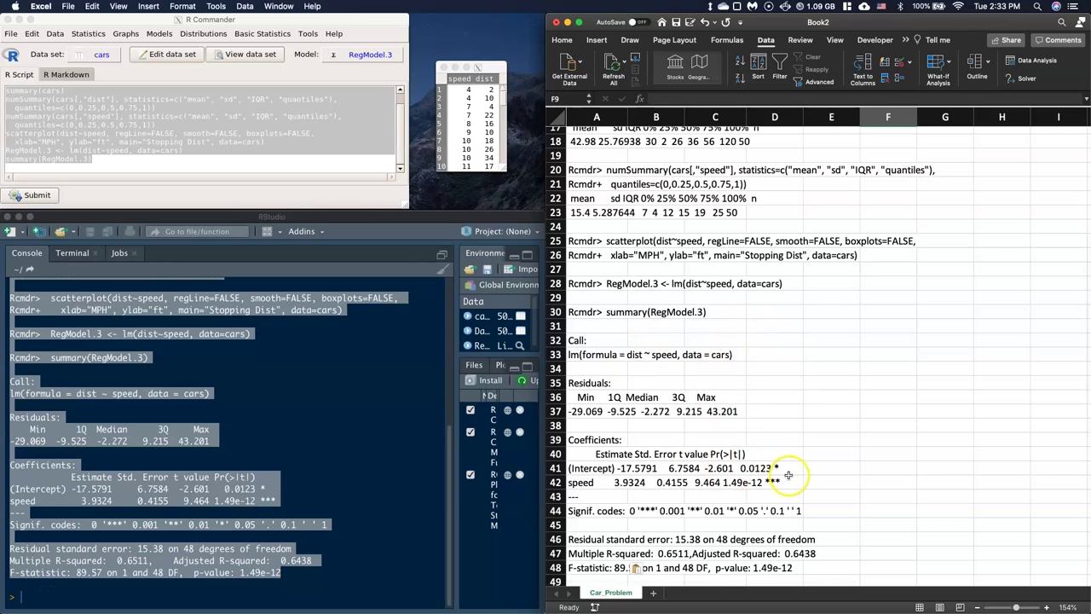
scroll(788, 474, "up", 8)
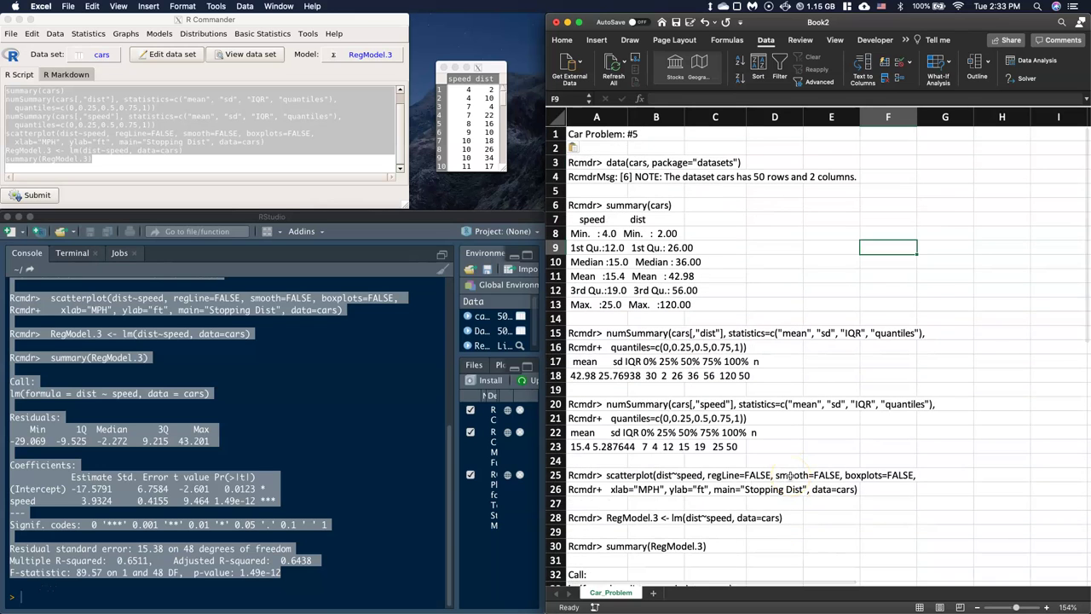
Replace the earlier paste with the R output pasted as plain text from A3.
key("super+z")
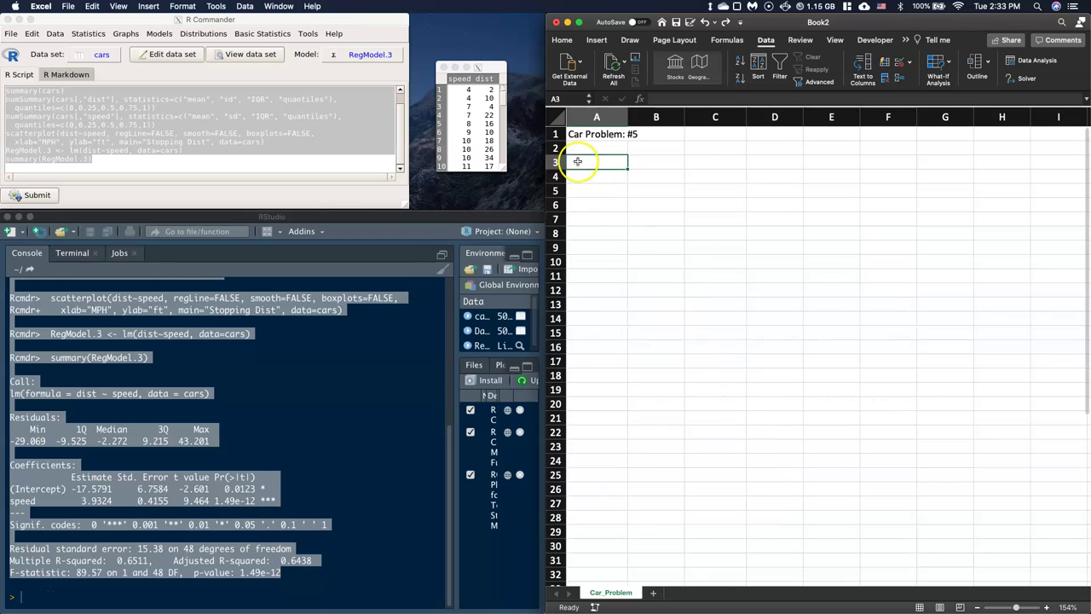
right_click(583, 162)
mouse_move(620, 201)
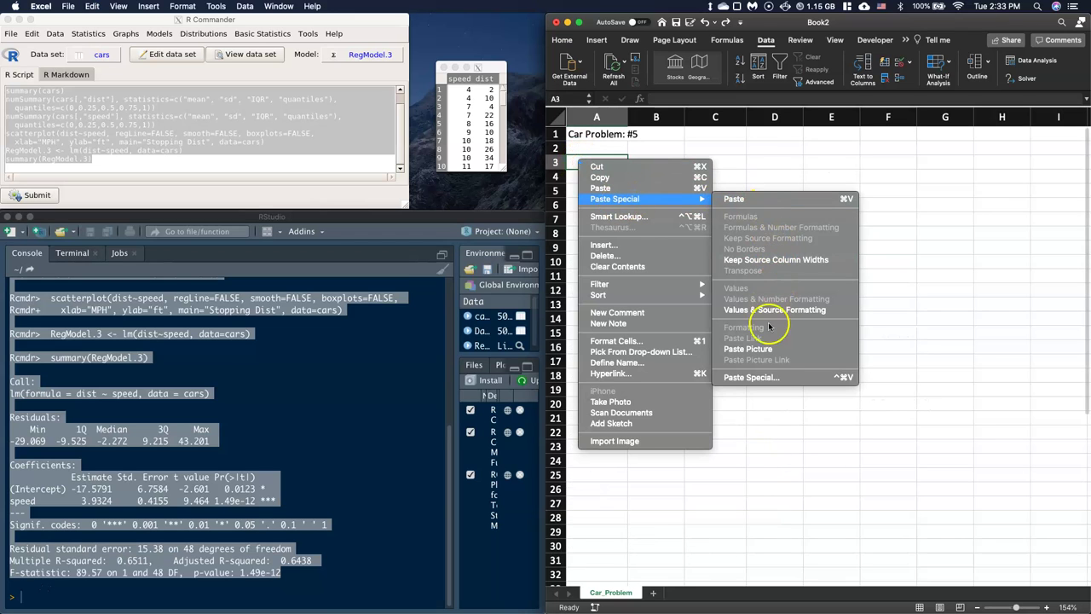
left_click(757, 378)
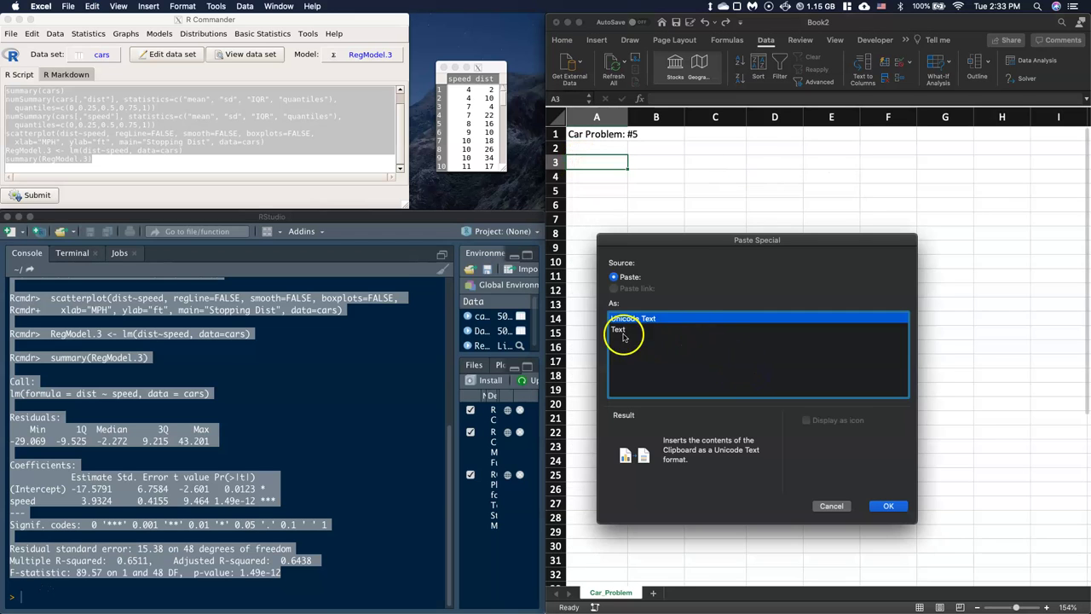
left_click(622, 330)
left_click(884, 506)
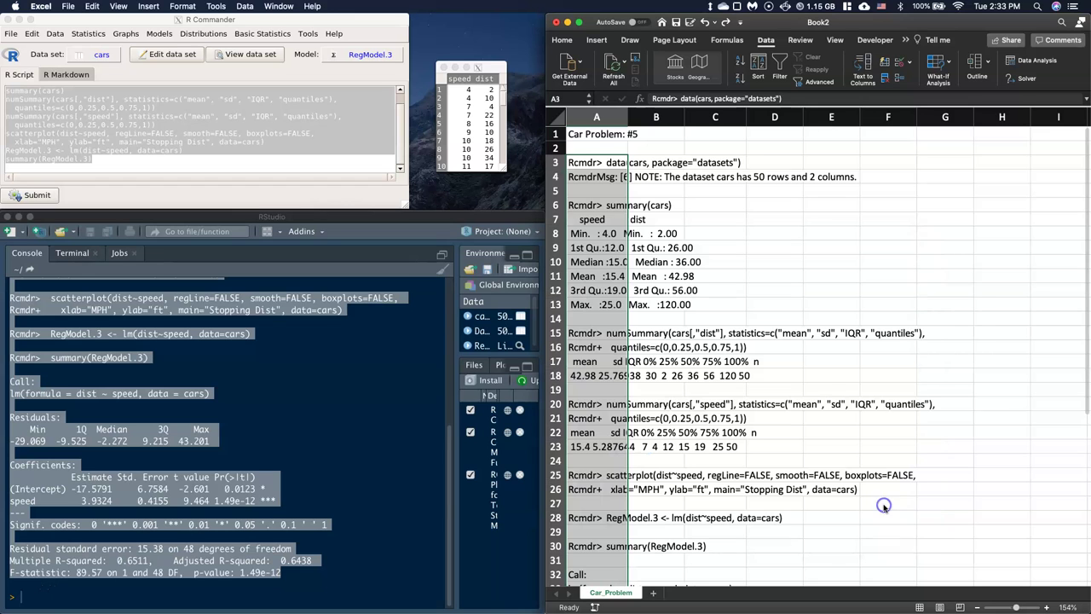
Scroll through the pasted output, then bring the Stopping Dist plot window forward.
left_click(777, 261)
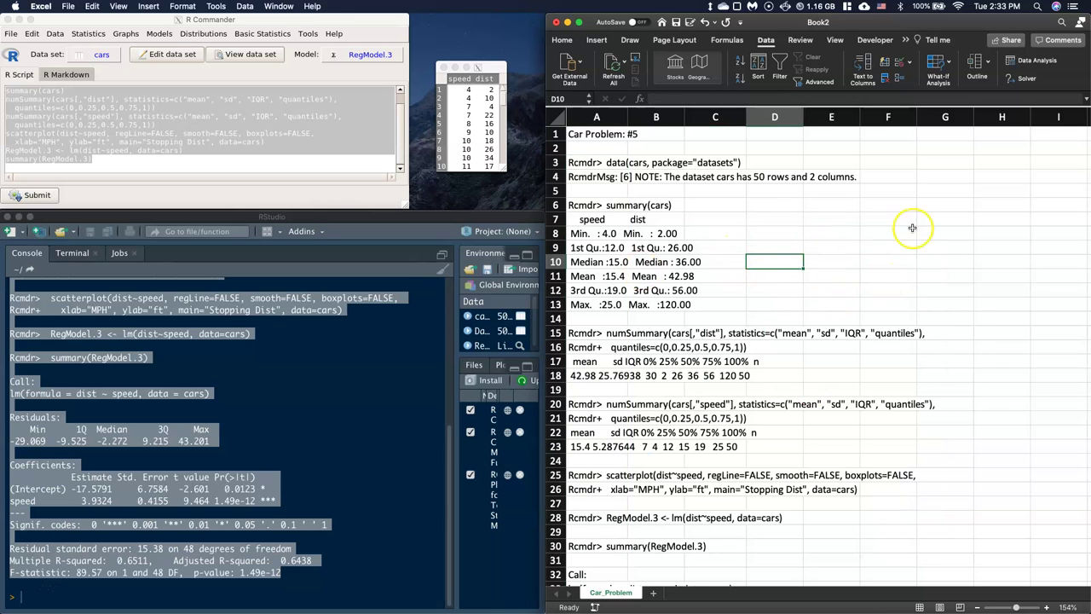
scroll(878, 239, "down", 3)
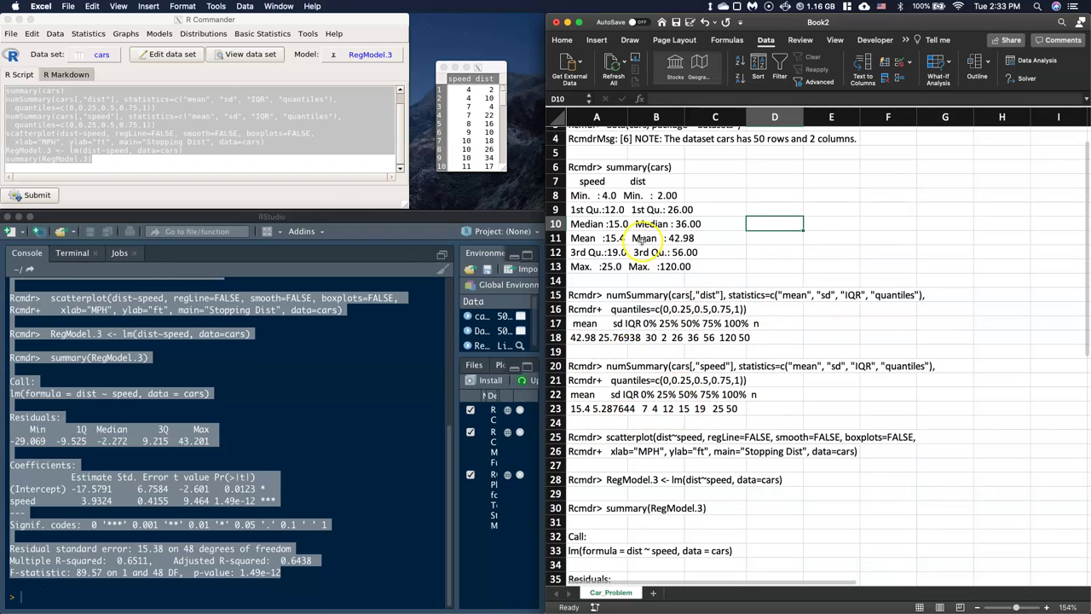
scroll(635, 388, "down", 2)
scroll(635, 388, "down", 5)
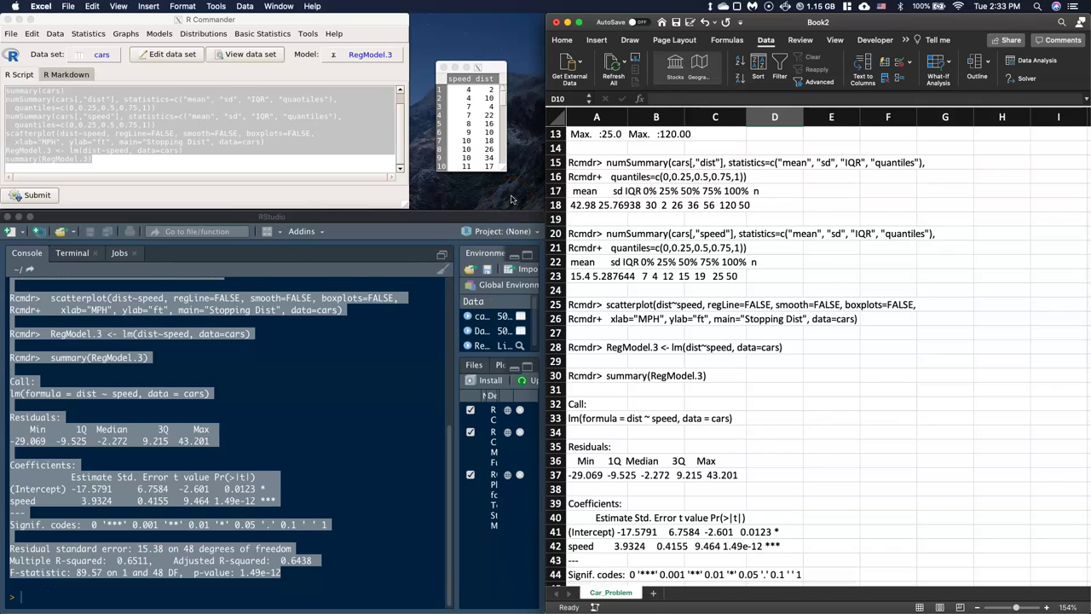
key("ctrl+Up")
left_click(381, 411)
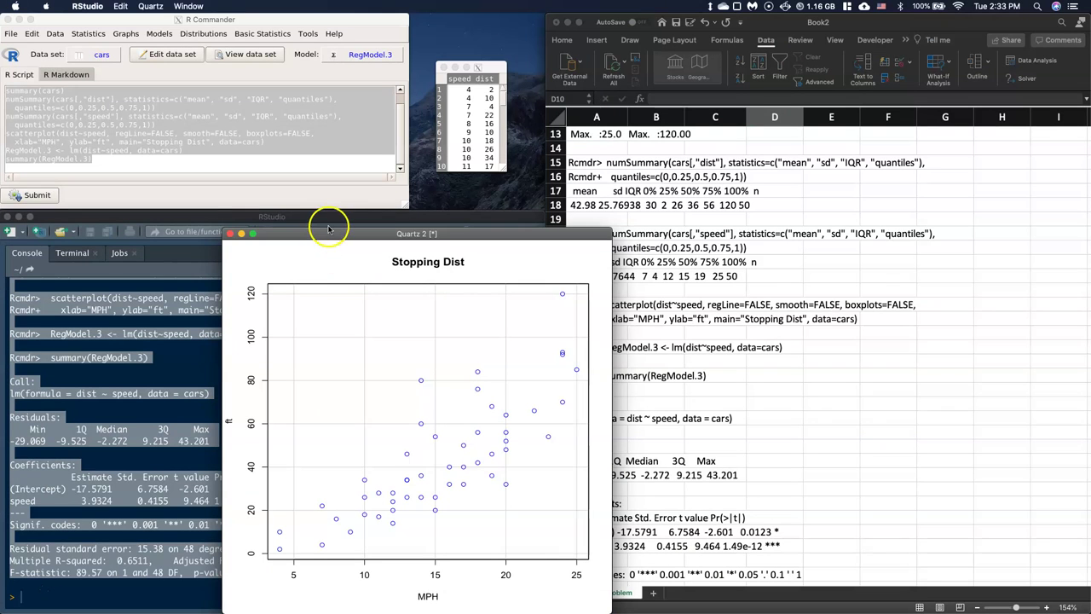
Copy the Stopping Dist plot picture and paste it into Excel at cell A50.
left_click_drag(327, 231, 291, 170)
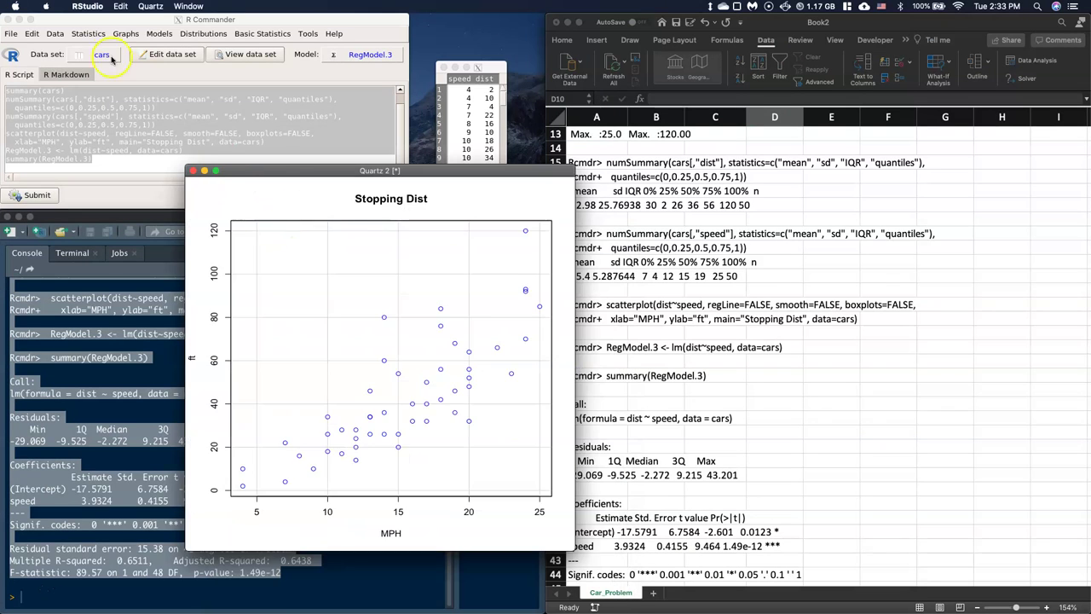
left_click(122, 7)
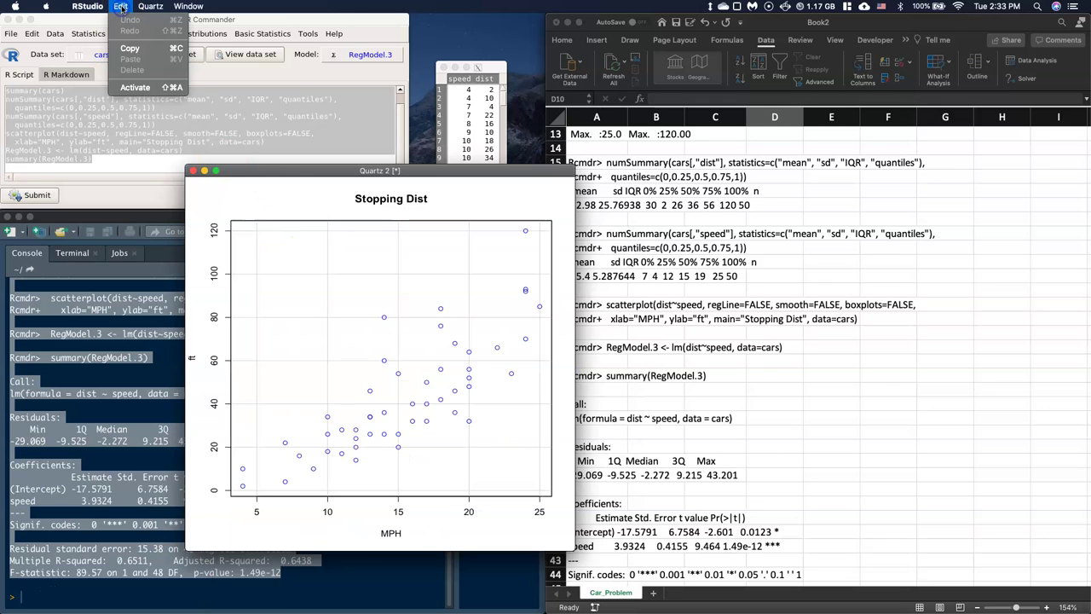
left_click(132, 51)
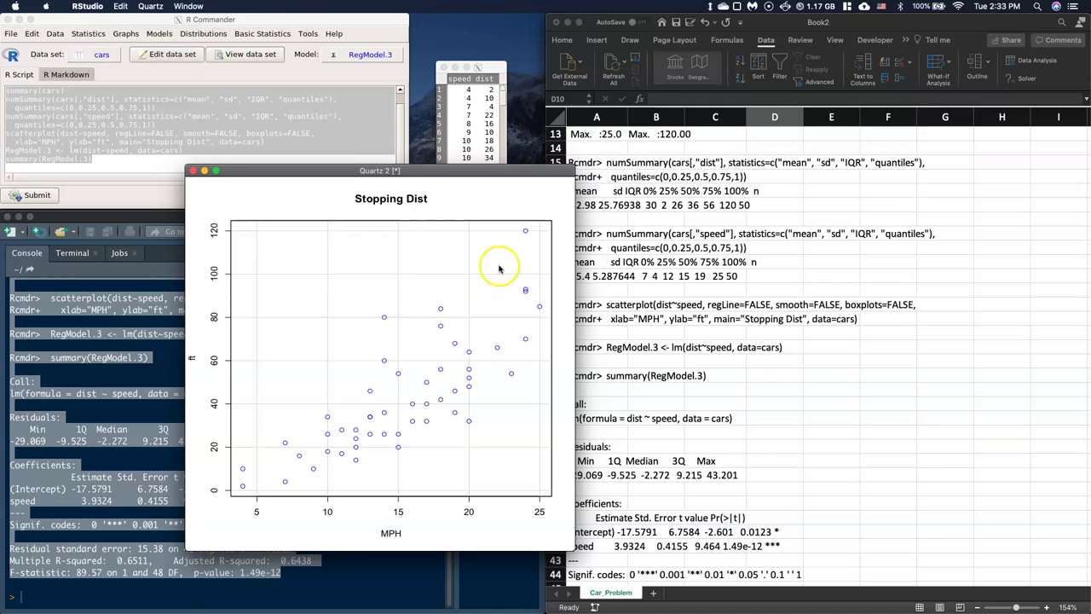
left_click(893, 402)
scroll(963, 417, "down", 1)
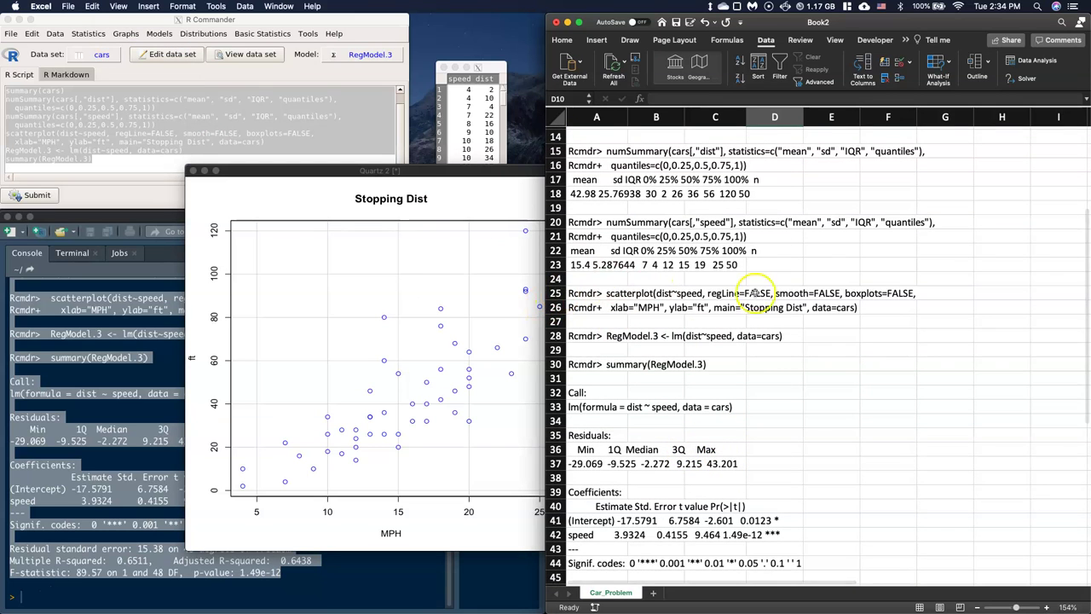
scroll(750, 375, "down", 5)
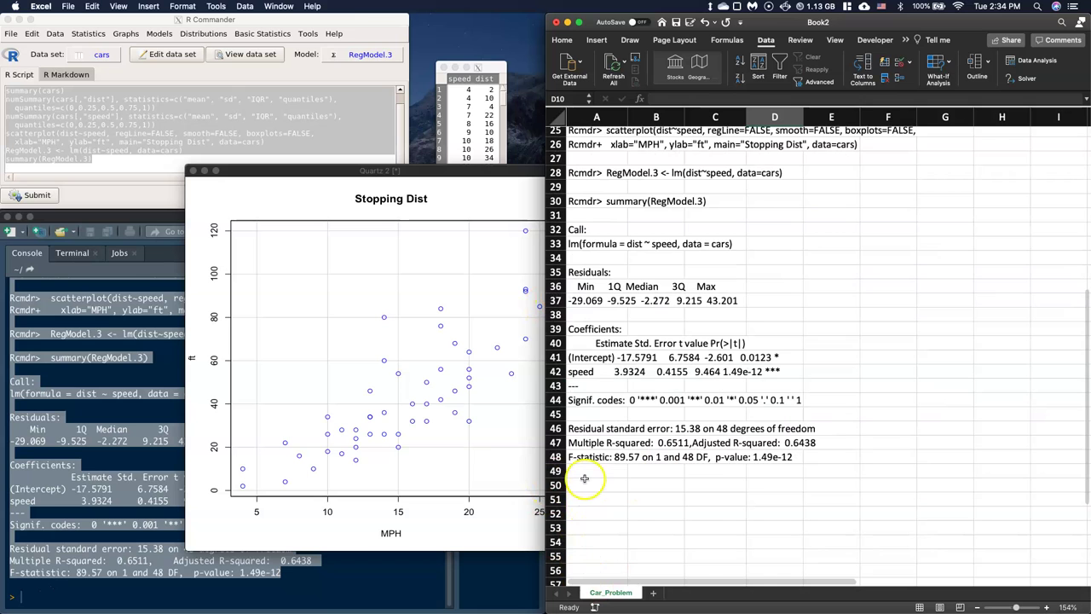
right_click(583, 484)
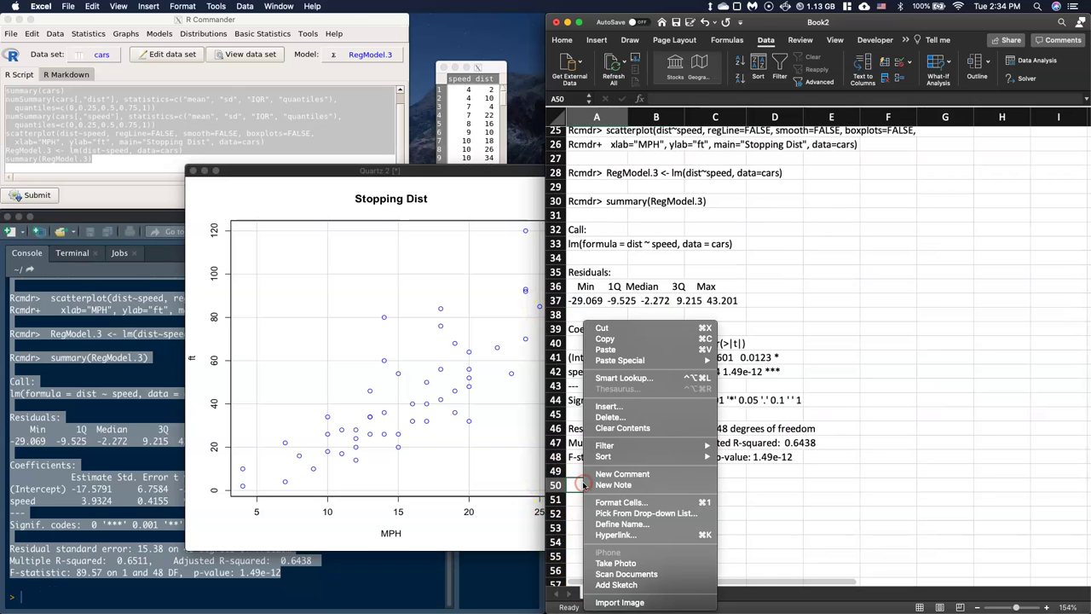
left_click(607, 349)
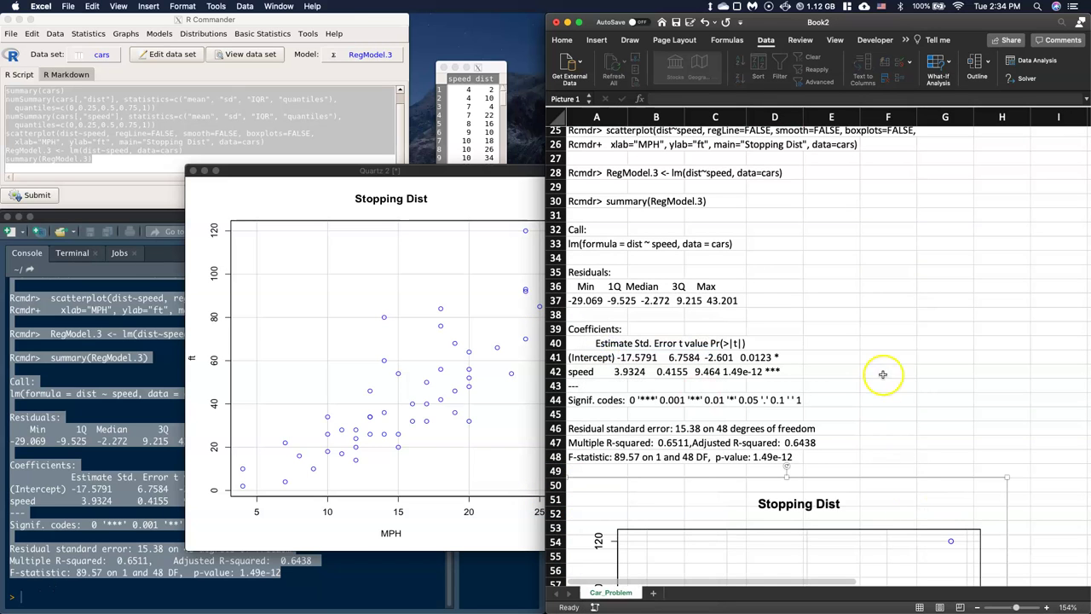
scroll(883, 374, "down", 12)
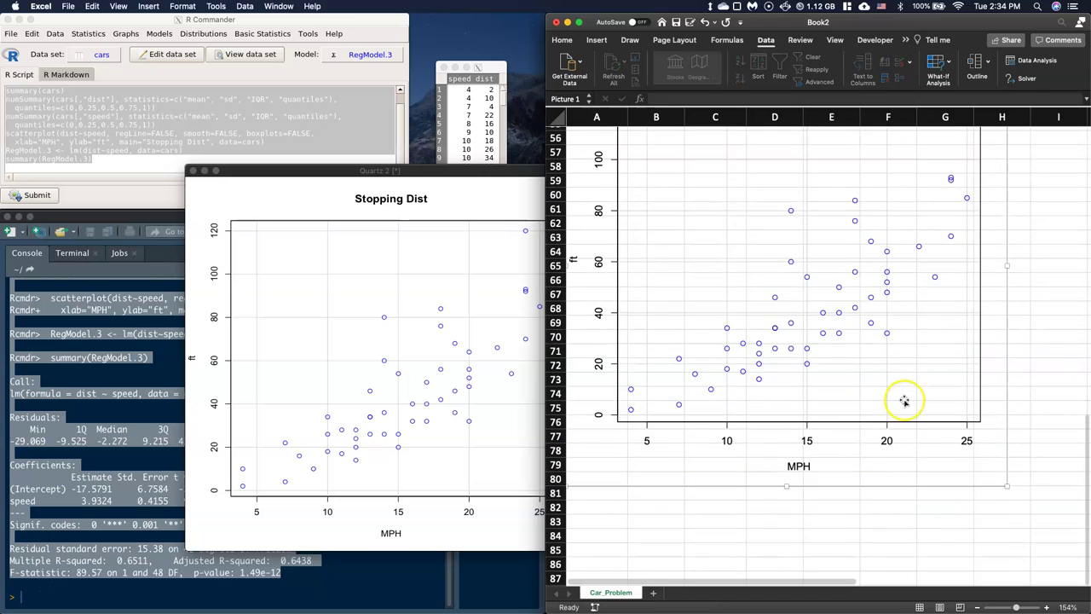
scroll(904, 401, "up", 20)
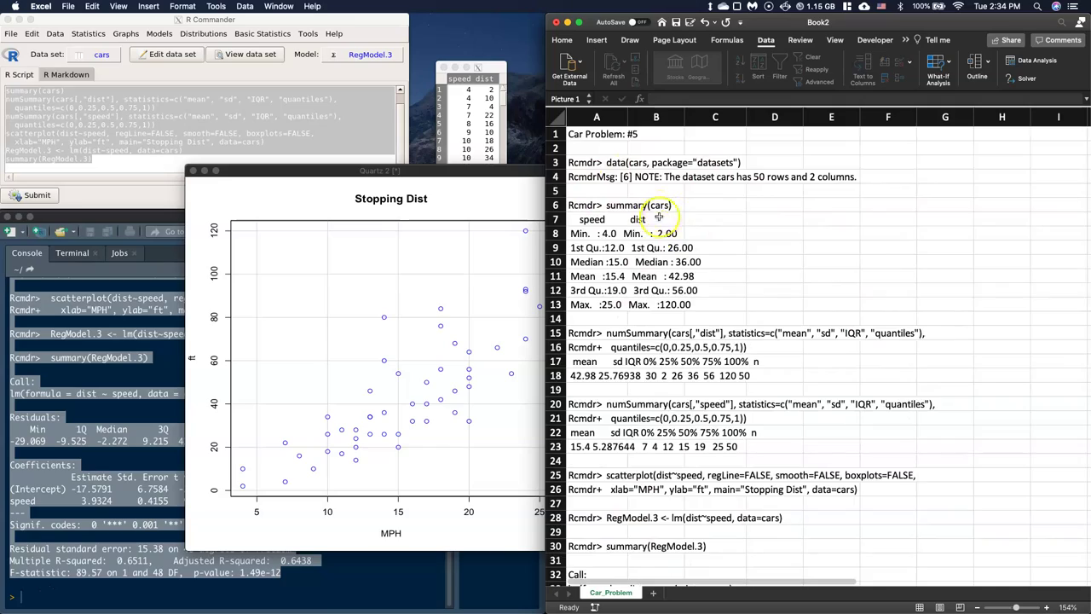
Select rows 2 through 7 directly under the 'Car Problem: #5' heading.
scroll(655, 232, "down", 18)
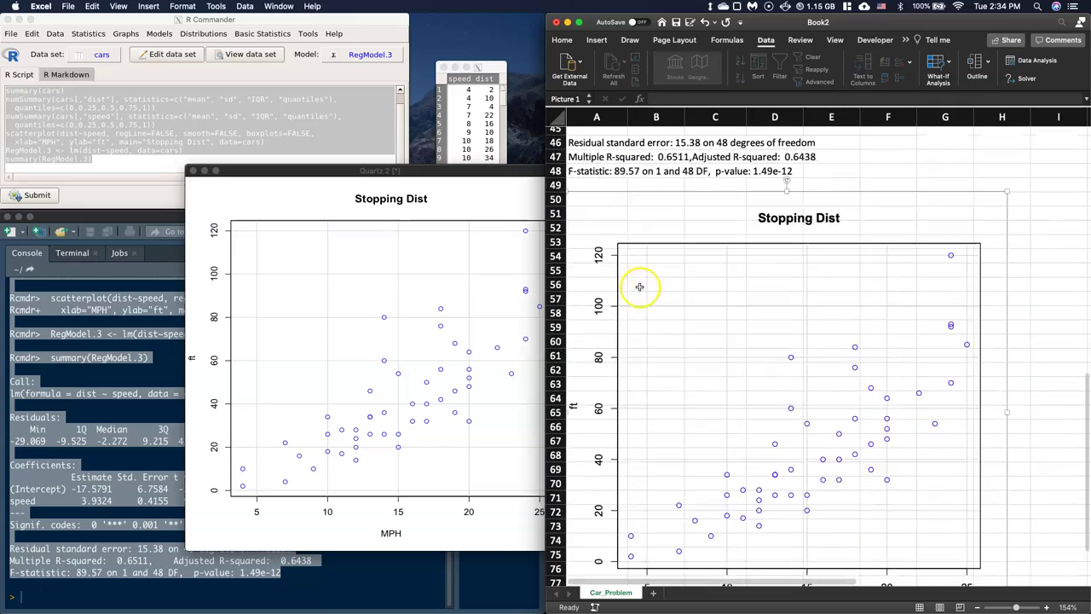
scroll(640, 287, "up", 17)
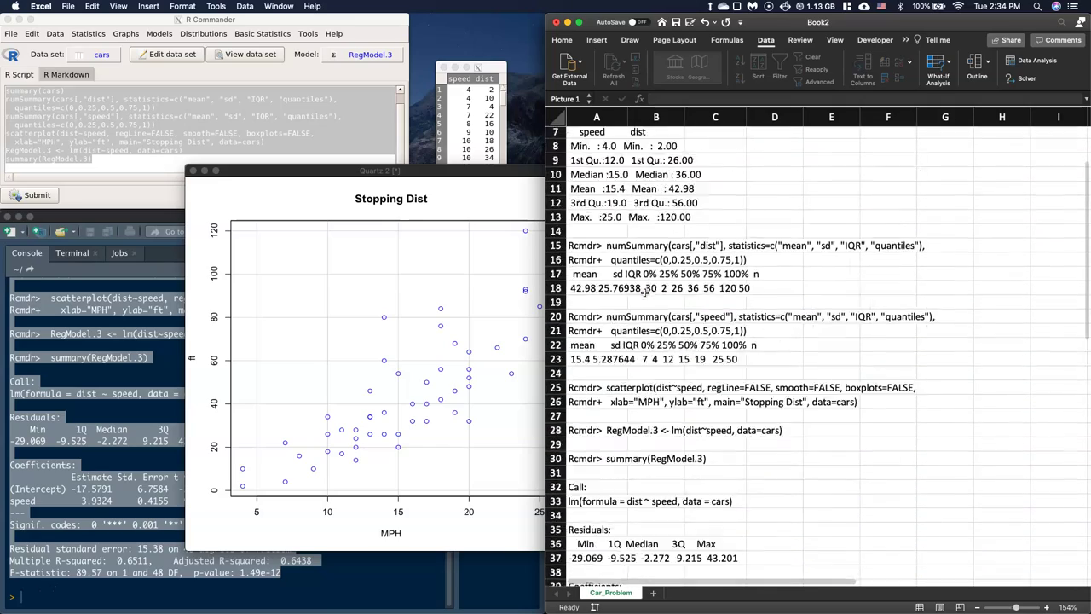
scroll(645, 293, "up", 1)
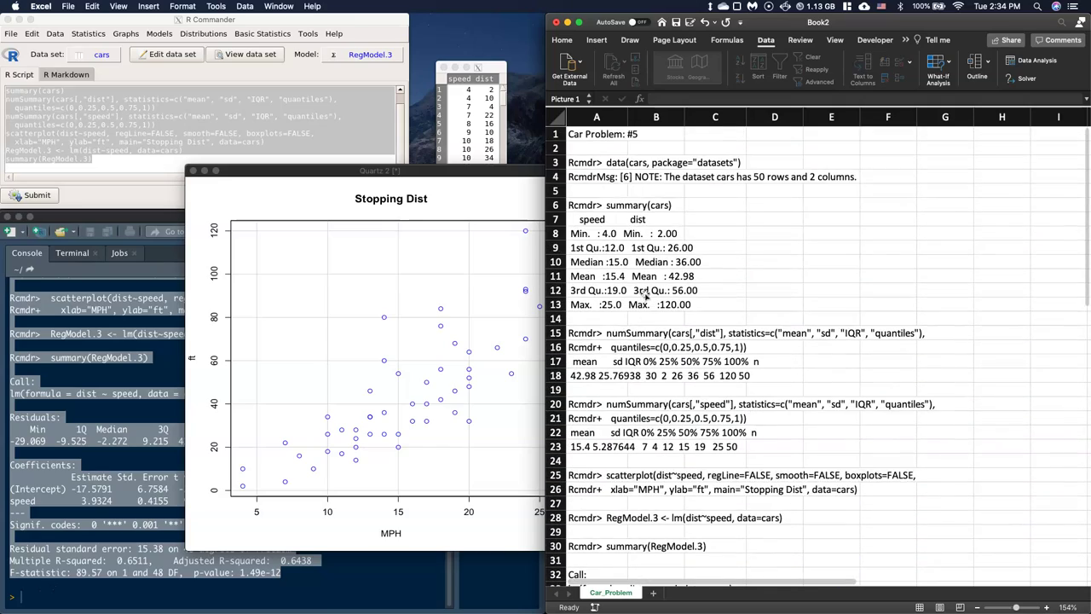
left_click(556, 147)
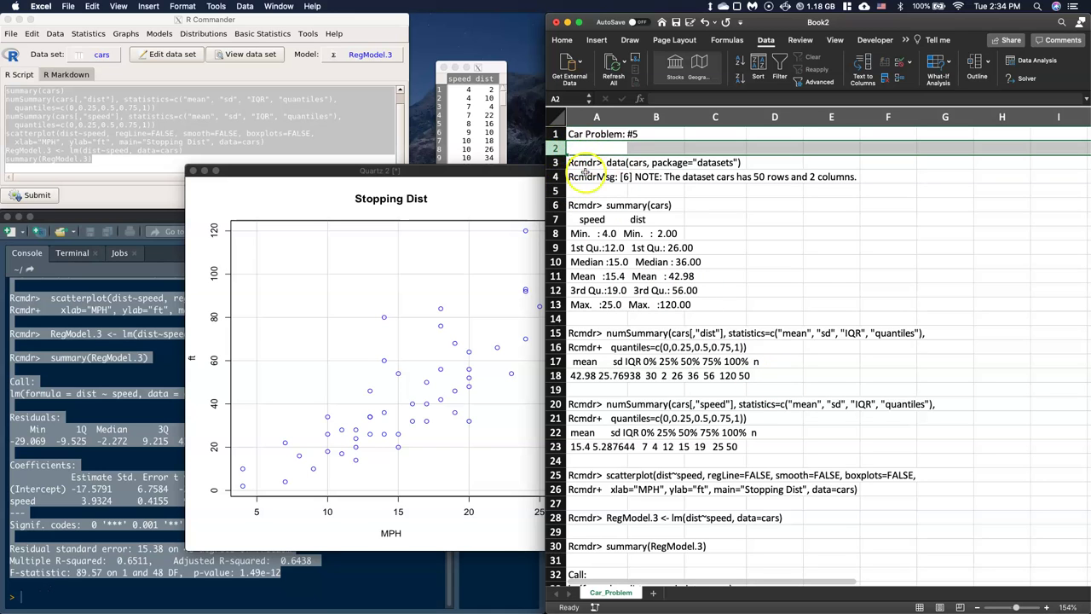
left_click_drag(582, 166, 896, 462)
scroll(749, 349, "up", 5)
left_click_drag(554, 148, 564, 223)
Insert six blank rows, label A3 Range(Speed) and A4 Range(Dist), and widen column A.
right_click(554, 205)
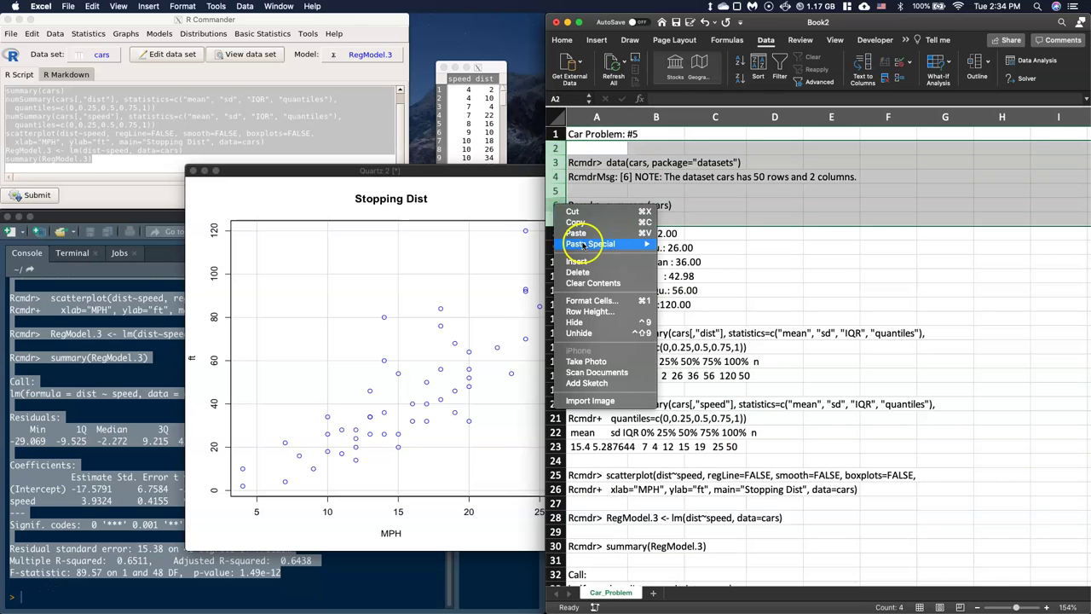
left_click(607, 272)
left_click(602, 164)
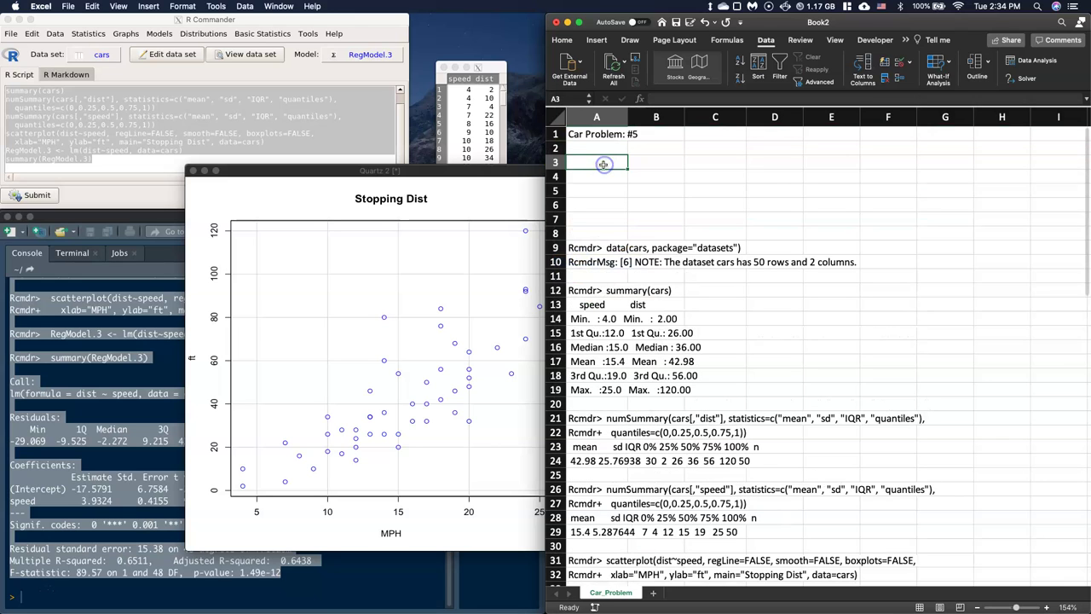
type("Range(Speed")
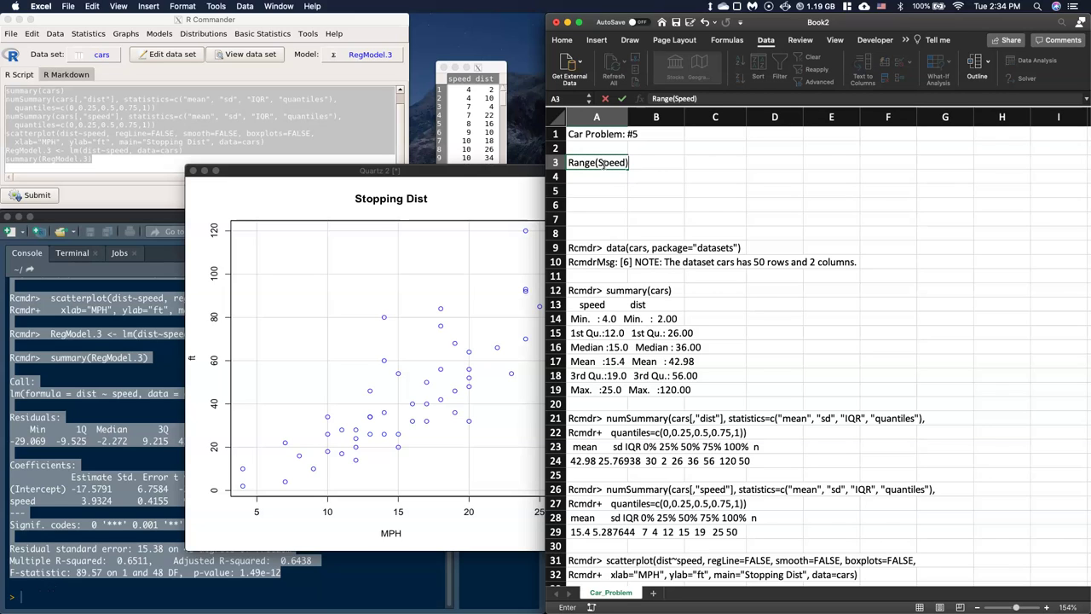
key("Return")
type("Ra")
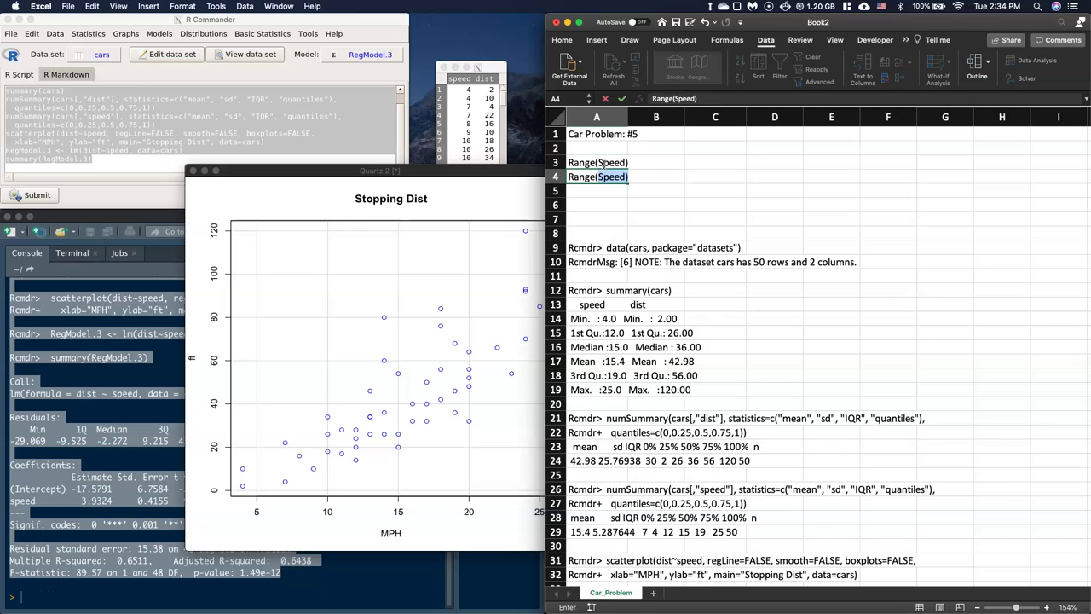
type("nge(Dist)")
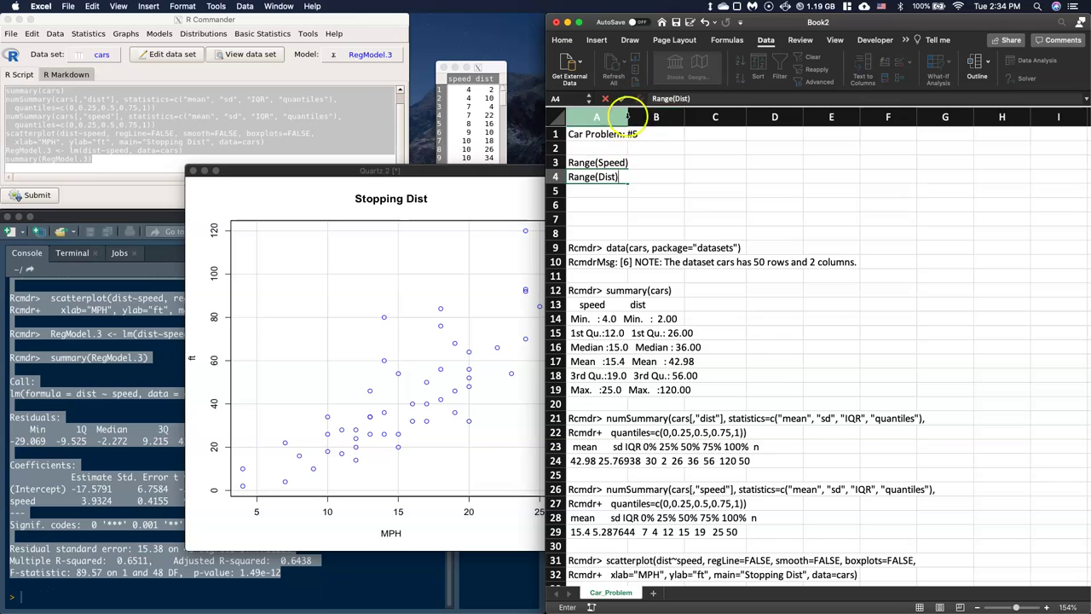
left_click_drag(597, 117, 635, 114)
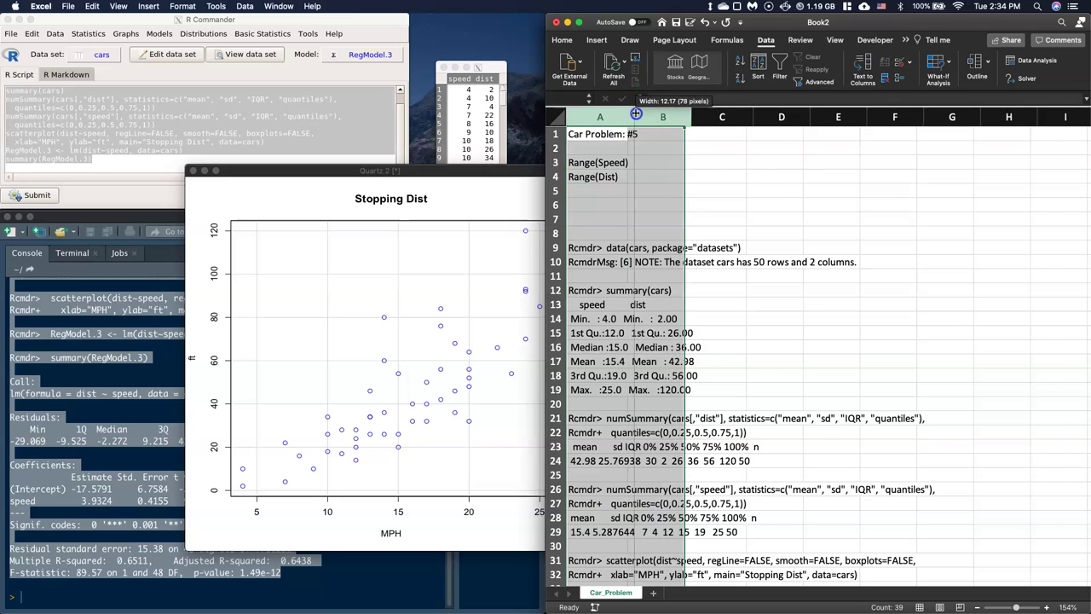
left_click(648, 219)
Enter =25-4 in B3 and =120-2 in B4, giving ranges 21 and 118.
left_click(653, 167)
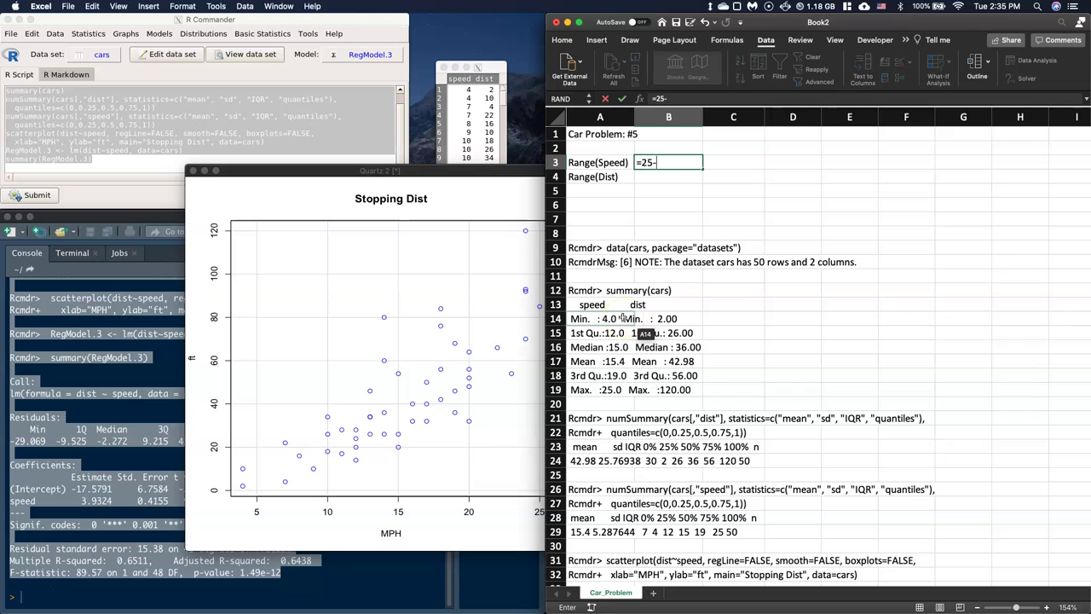
key("Return")
left_click(639, 176)
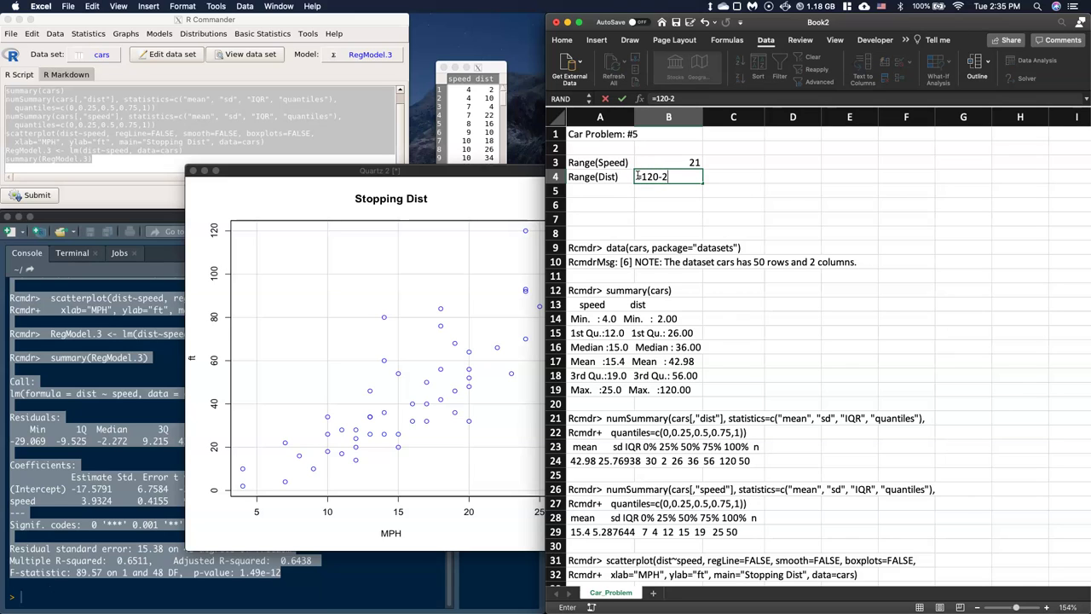
key("Return")
double_click(677, 161)
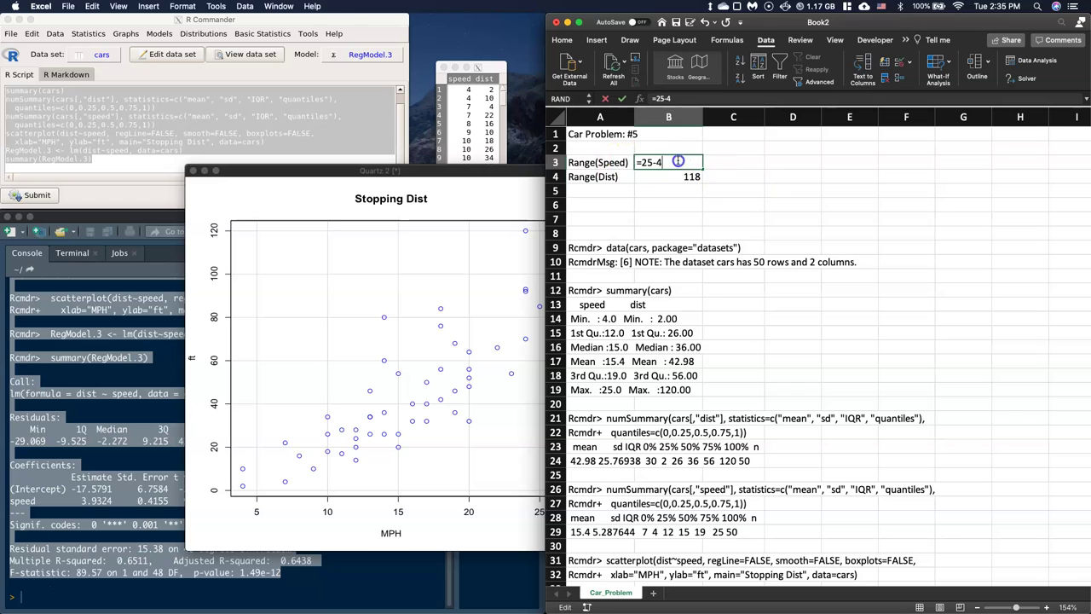
key("Return")
double_click(677, 176)
key("Return")
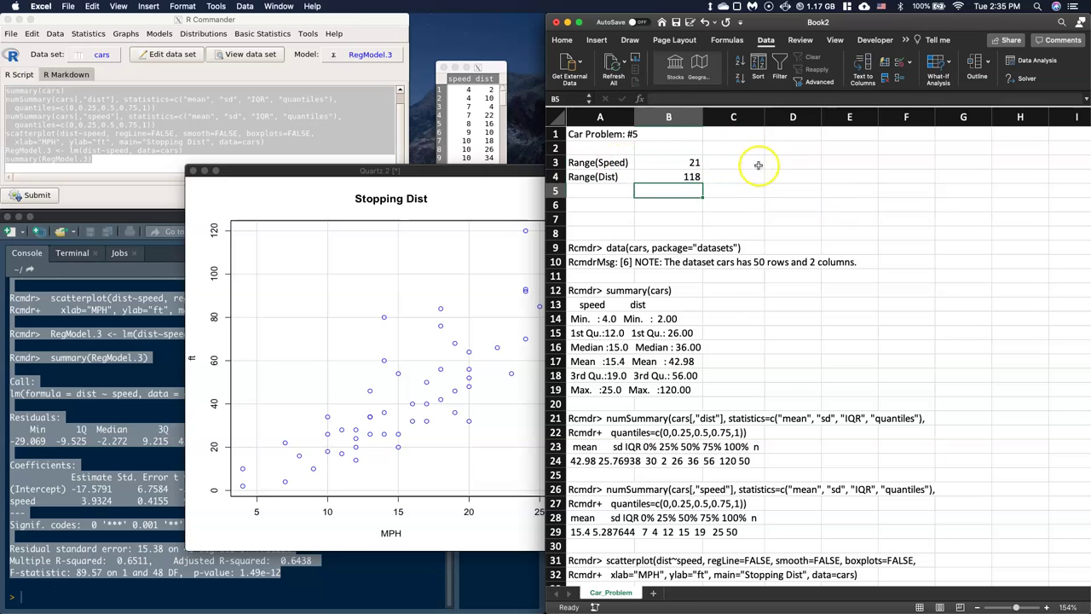